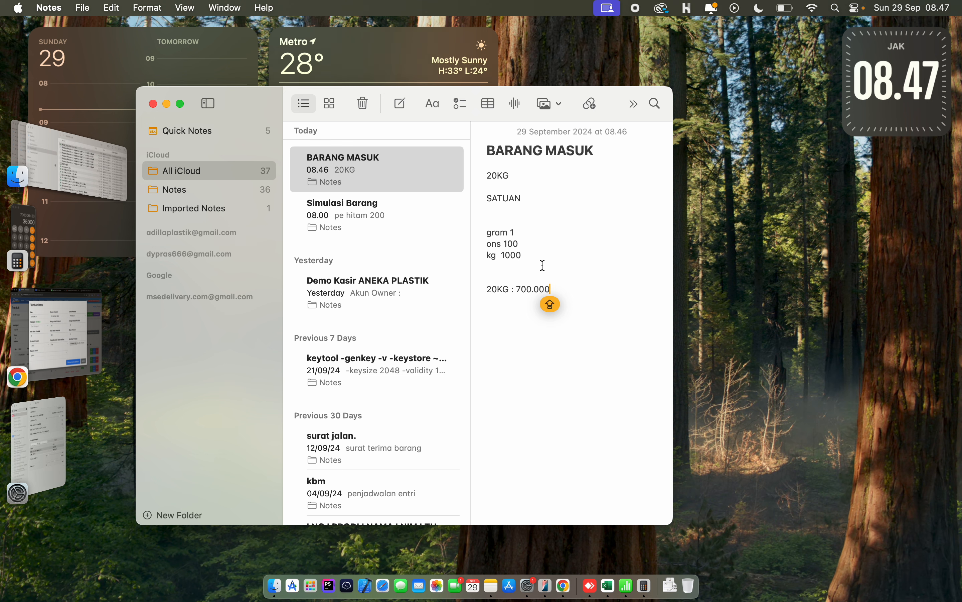
# Review the gram, ons and kg conversion values in the BARANG MASUK note
pyautogui.click(495, 247)
pyautogui.doubleClick(497, 232)
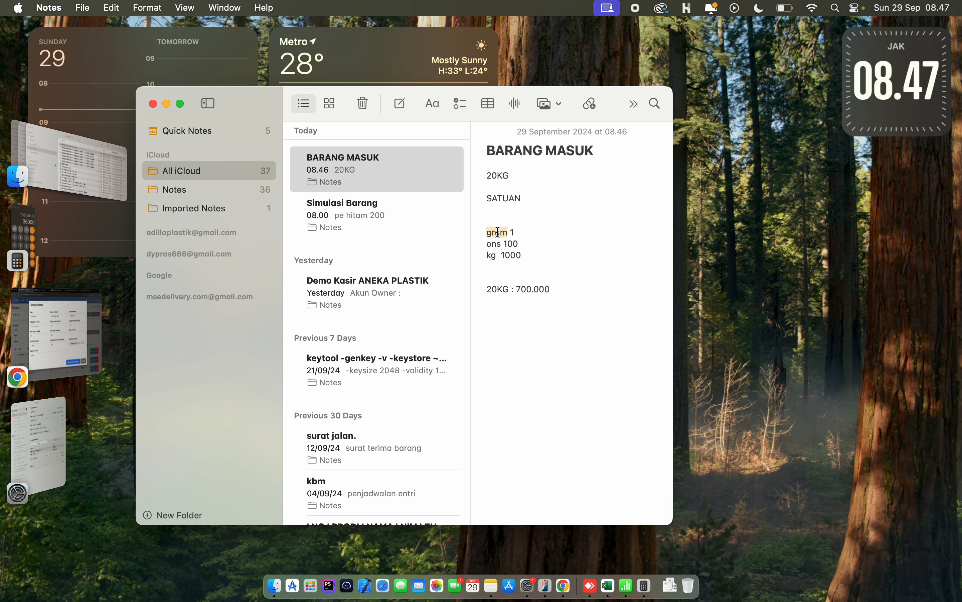
pyautogui.moveTo(528, 256); pyautogui.dragTo(483, 232)
pyautogui.press('capslock')
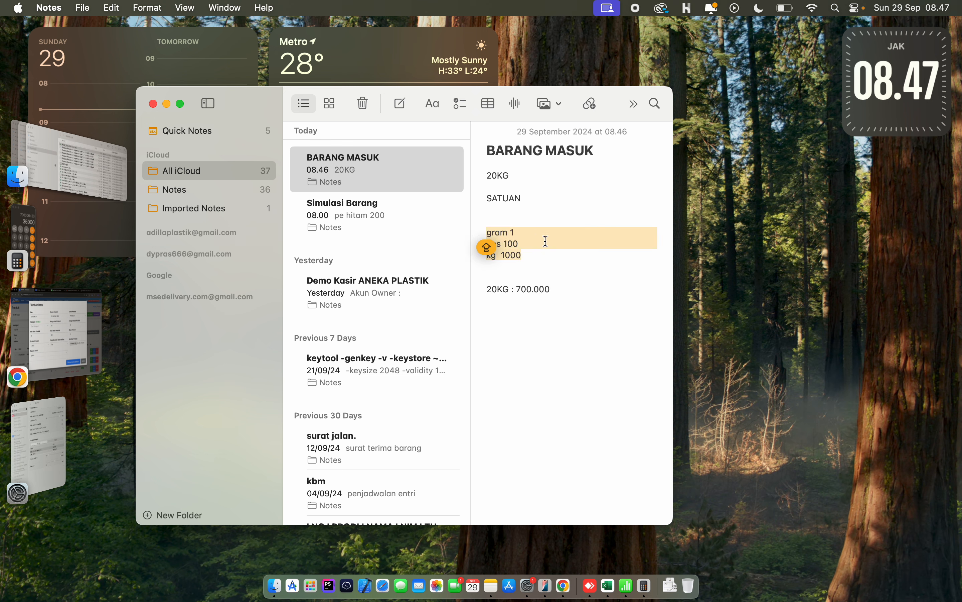
pyautogui.click(565, 232)
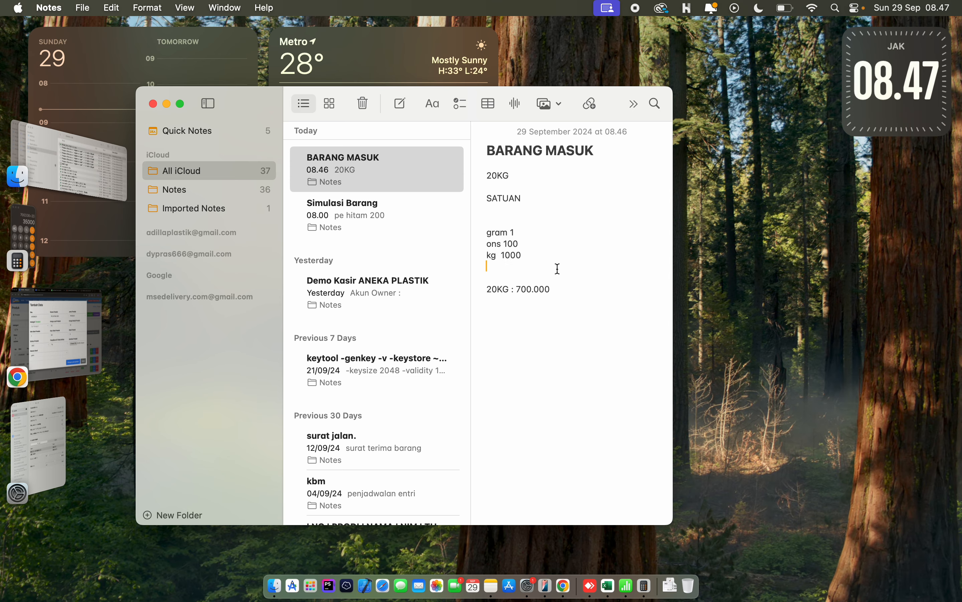
pyautogui.click(514, 276)
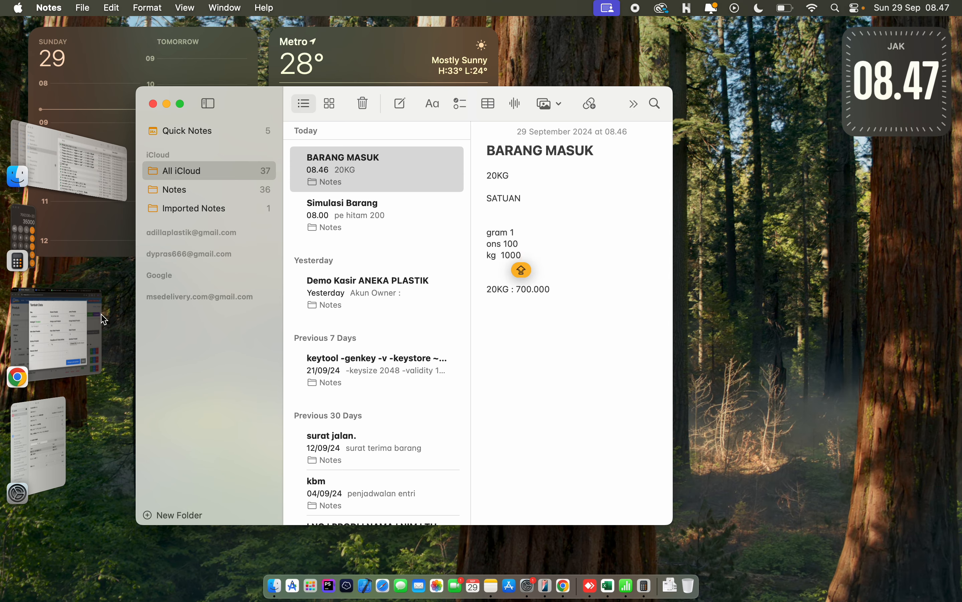
# Switch to Chrome and check the selling price and cost price fields of the new PE HITAM 200 product
pyautogui.click(80, 331)
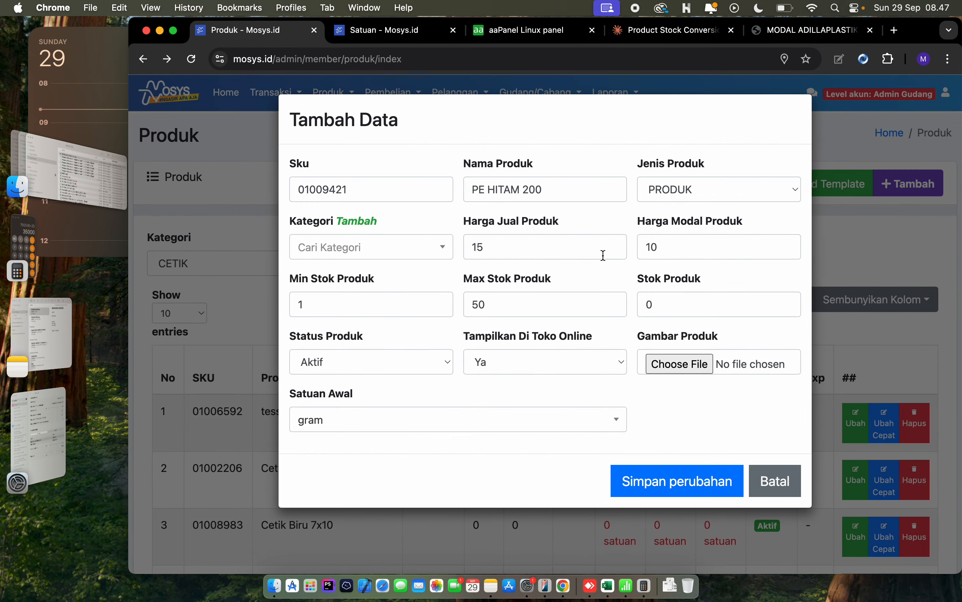
pyautogui.doubleClick(523, 246)
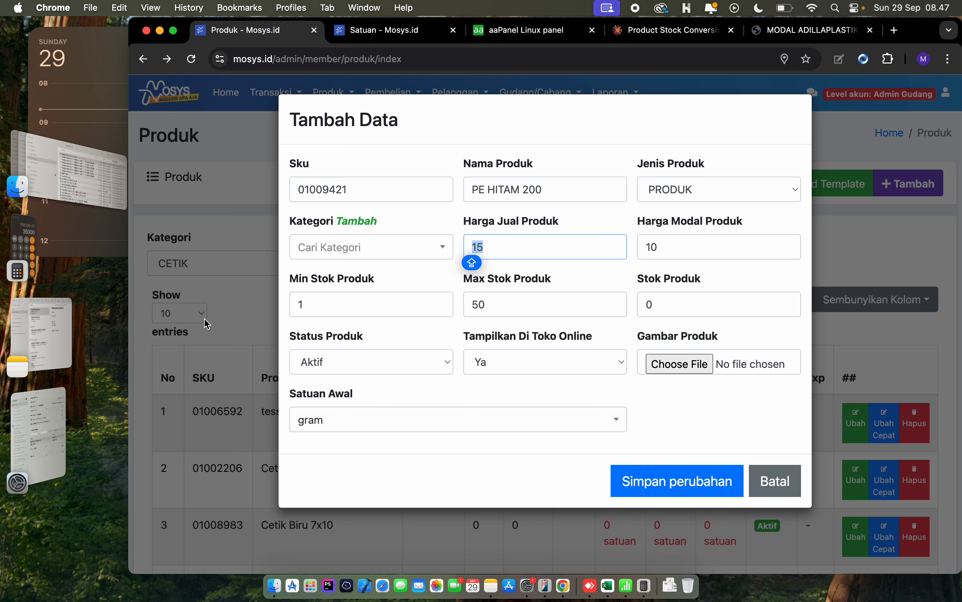
pyautogui.doubleClick(670, 246)
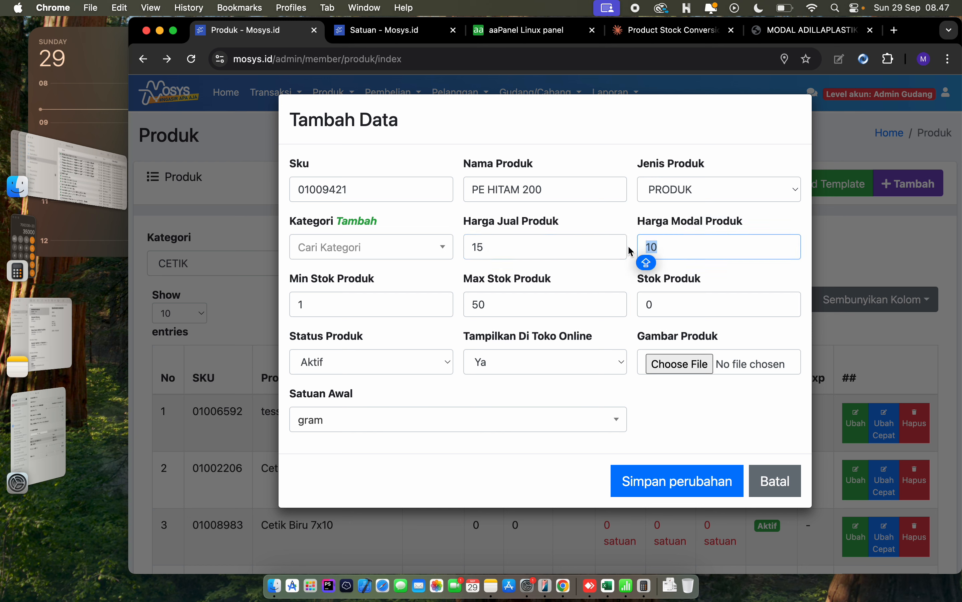
# Check the 20KG purchase price in the Notes entry and the per-kg price calculation in Calculator
pyautogui.click(50, 325)
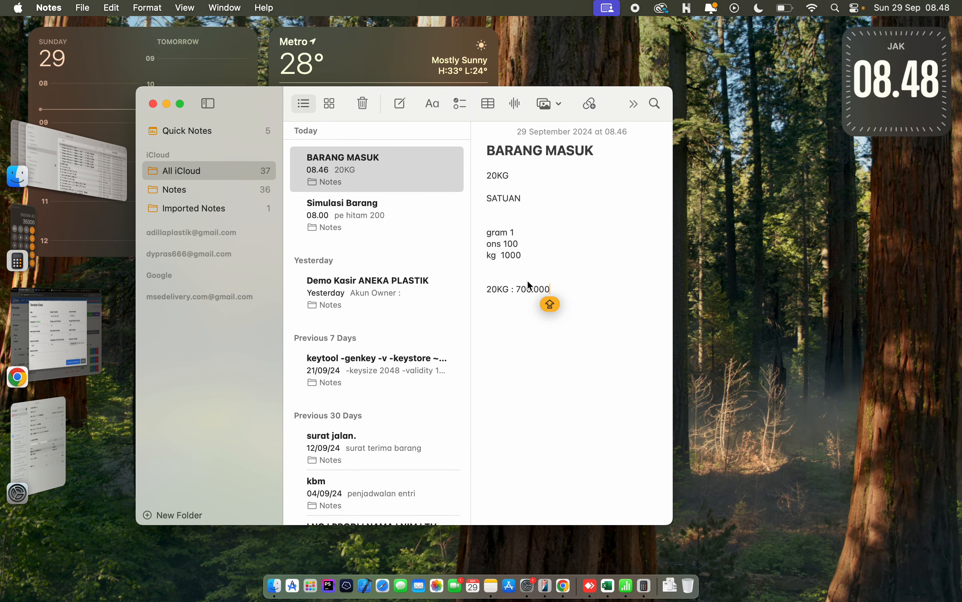
pyautogui.moveTo(524, 290); pyautogui.dragTo(572, 289)
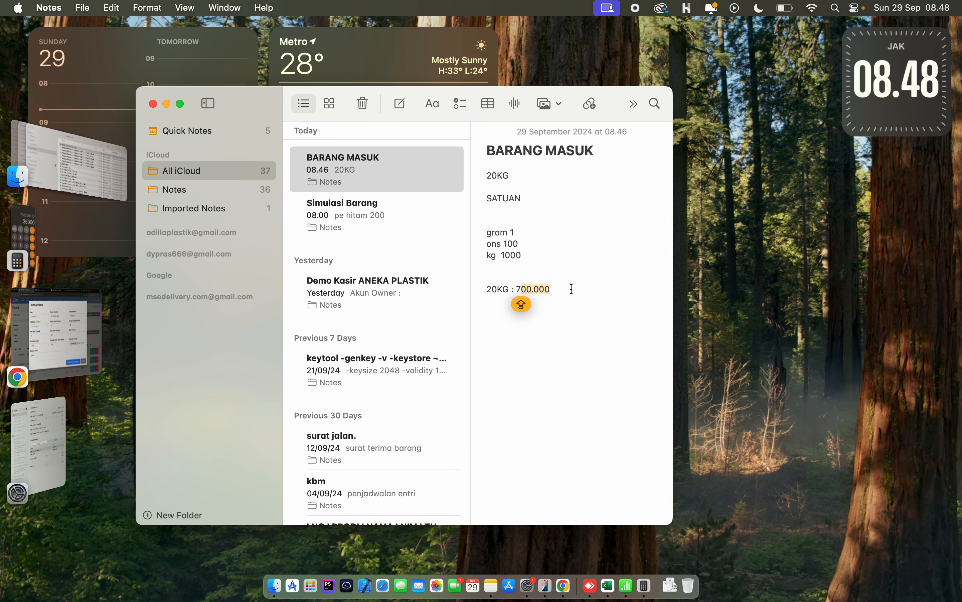
pyautogui.keyDown('shift'); pyautogui.click(517, 290); pyautogui.keyUp('shift')
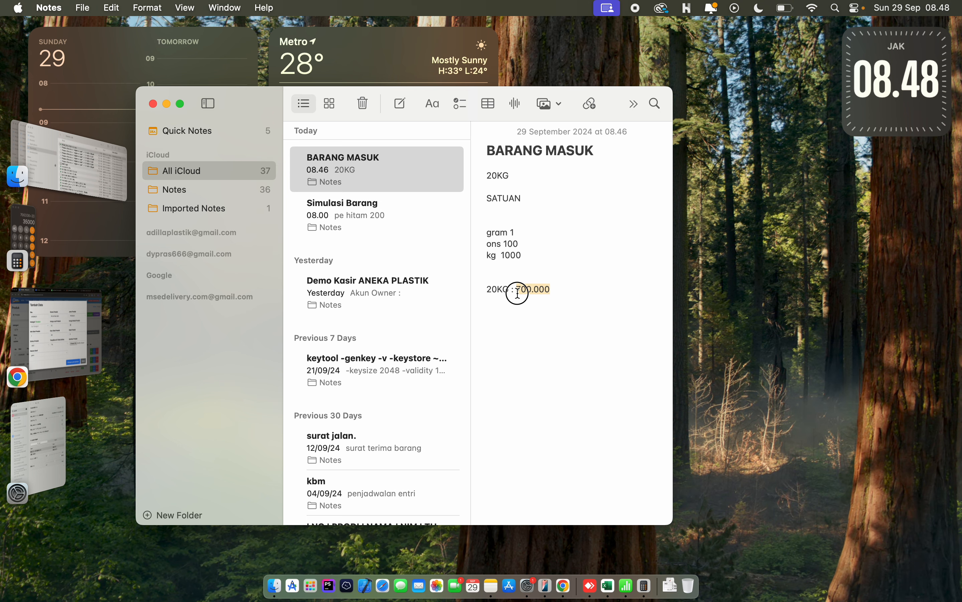
pyautogui.click(594, 293)
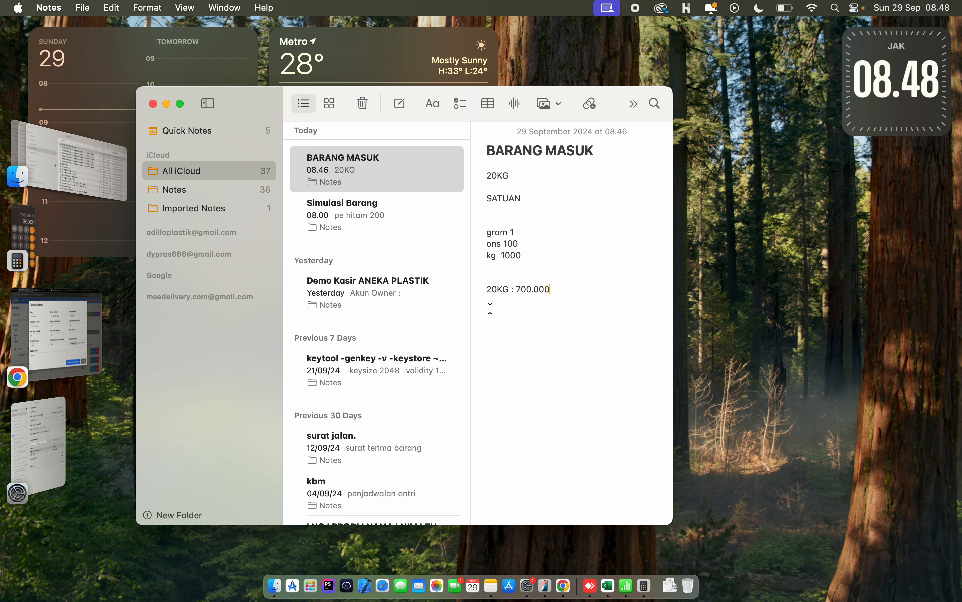
pyautogui.click(28, 255)
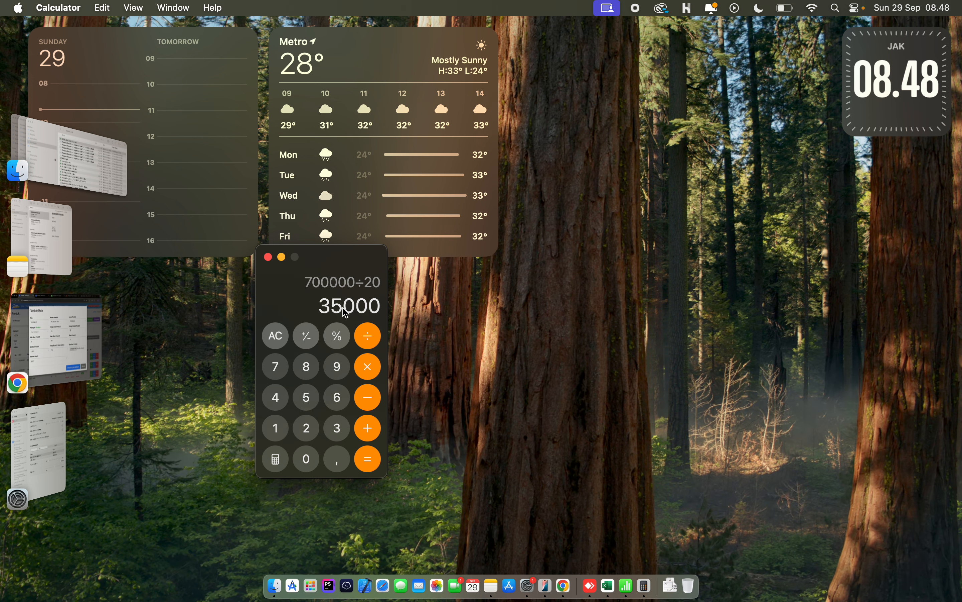
# Check the kg conversion in the note, and divide the per-kg price of 35000 by 1000 in Calculator
pyautogui.click(42, 239)
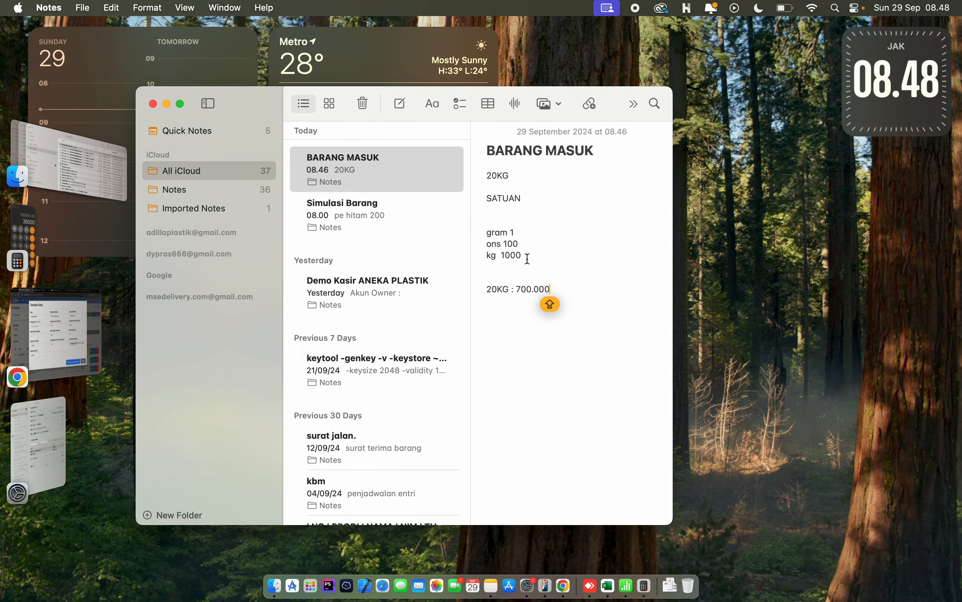
pyautogui.moveTo(529, 234); pyautogui.dragTo(504, 257)
pyautogui.click(516, 253)
pyautogui.click(526, 256)
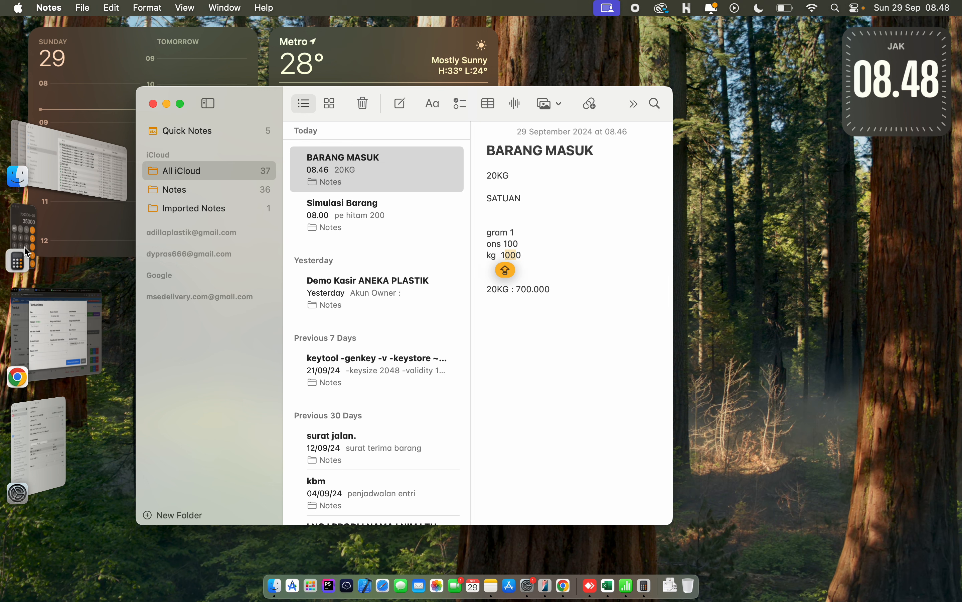
pyautogui.click(21, 263)
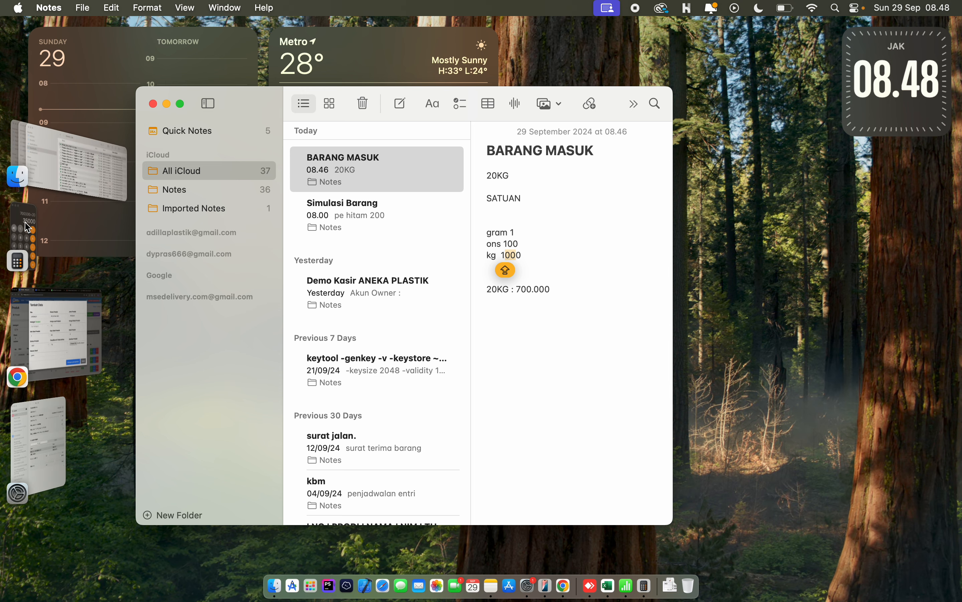
pyautogui.click(27, 231)
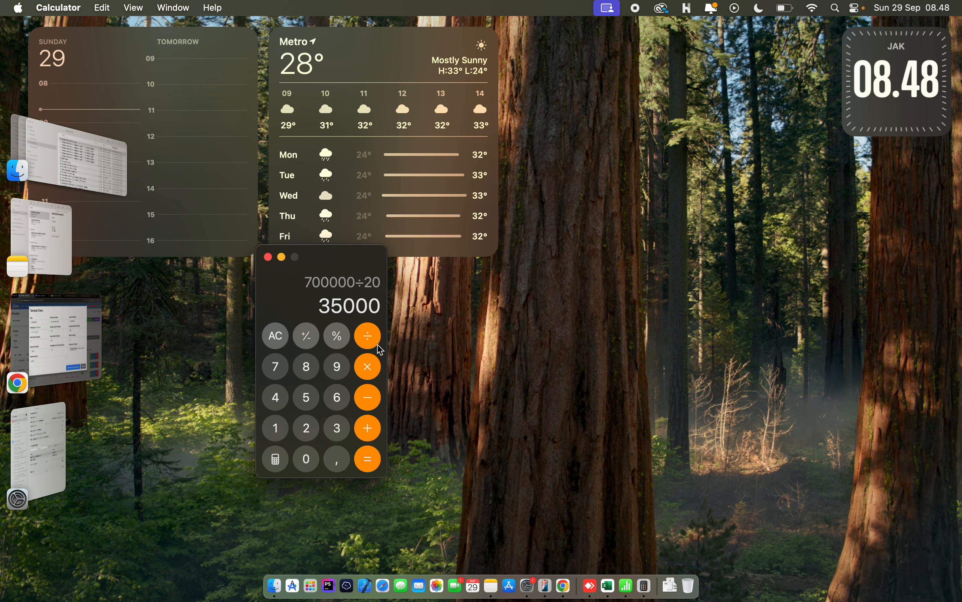
pyautogui.click(376, 343)
pyautogui.click(280, 432)
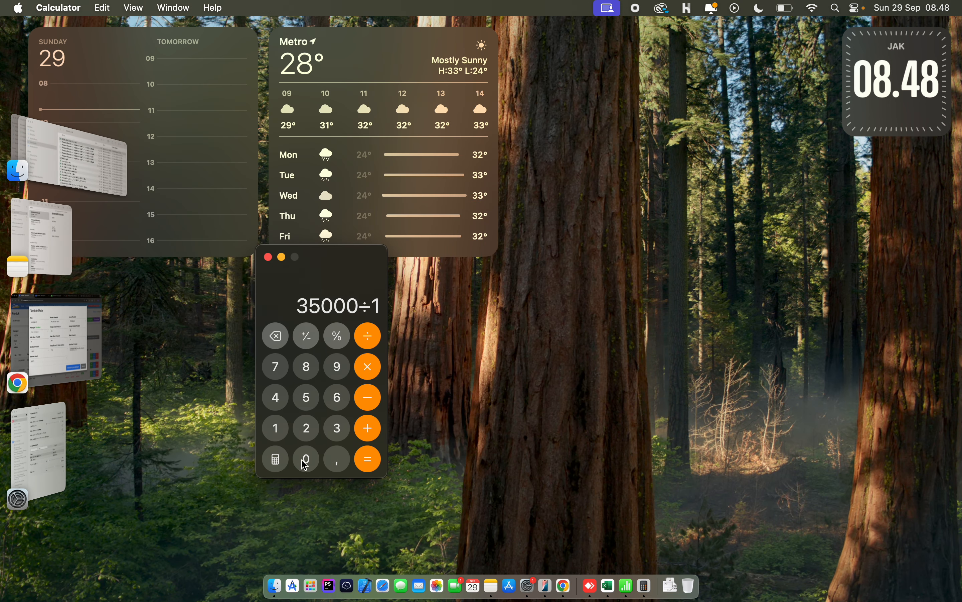
pyautogui.click(305, 466)
pyautogui.click(306, 466)
pyautogui.click(306, 466)
pyautogui.click(372, 464)
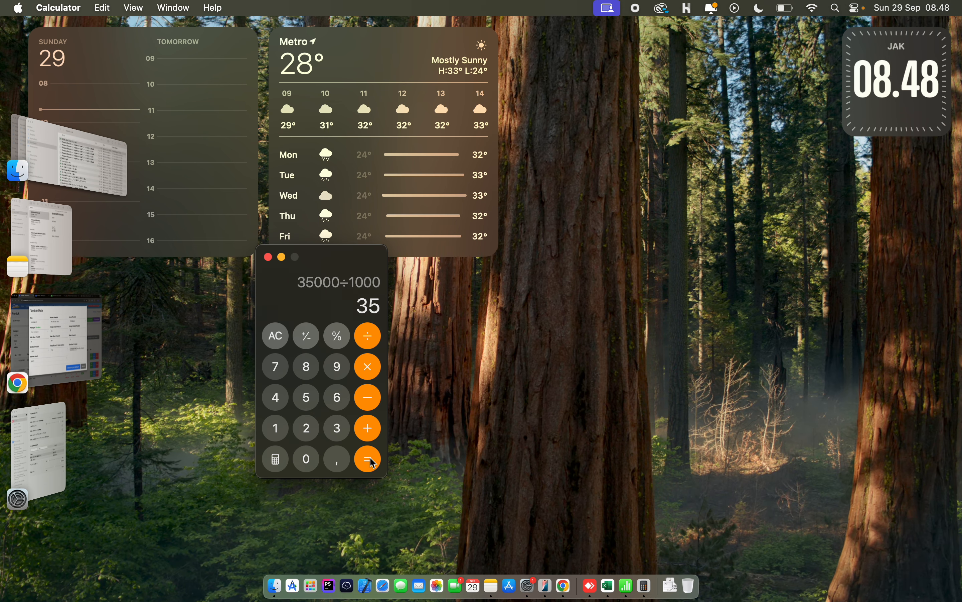
# In the Chrome product form, set the cost price (Harga Modal) to 35 and the selling price (Harga Jual) to 40
pyautogui.click(60, 338)
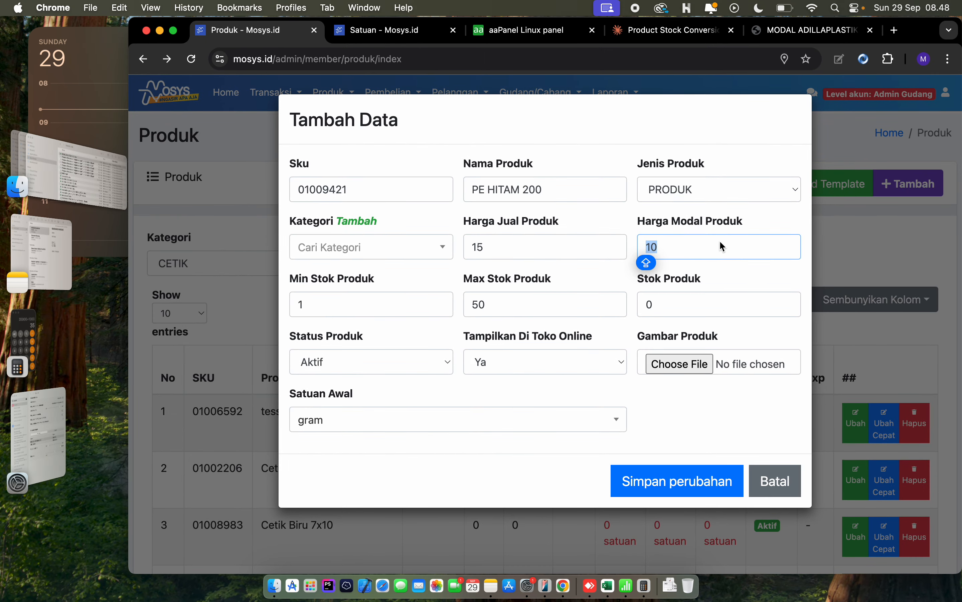
pyautogui.write('35')
pyautogui.press('BackSpace')
pyautogui.press('BackSpace')
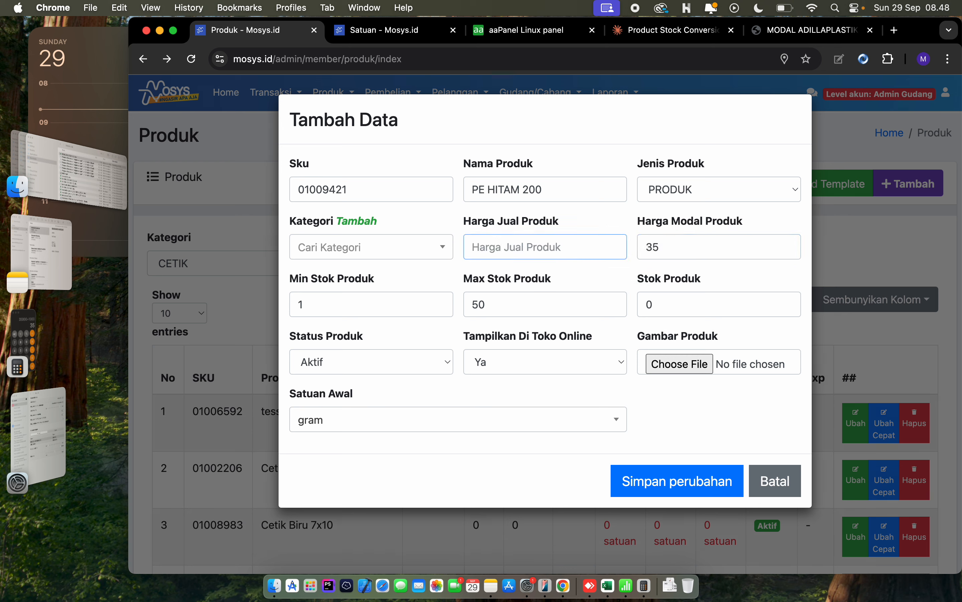
pyautogui.press('capslock')
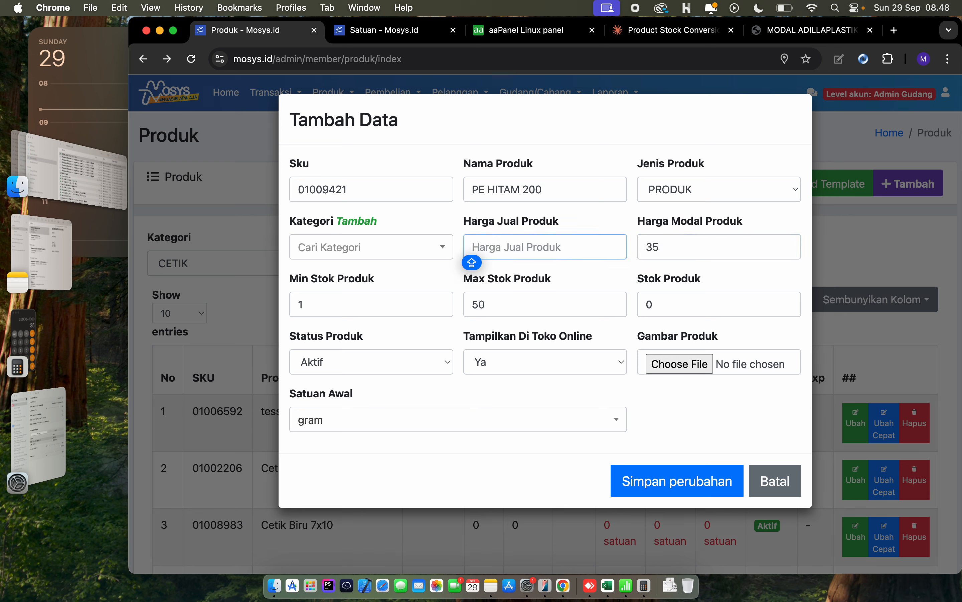
pyautogui.write('40')
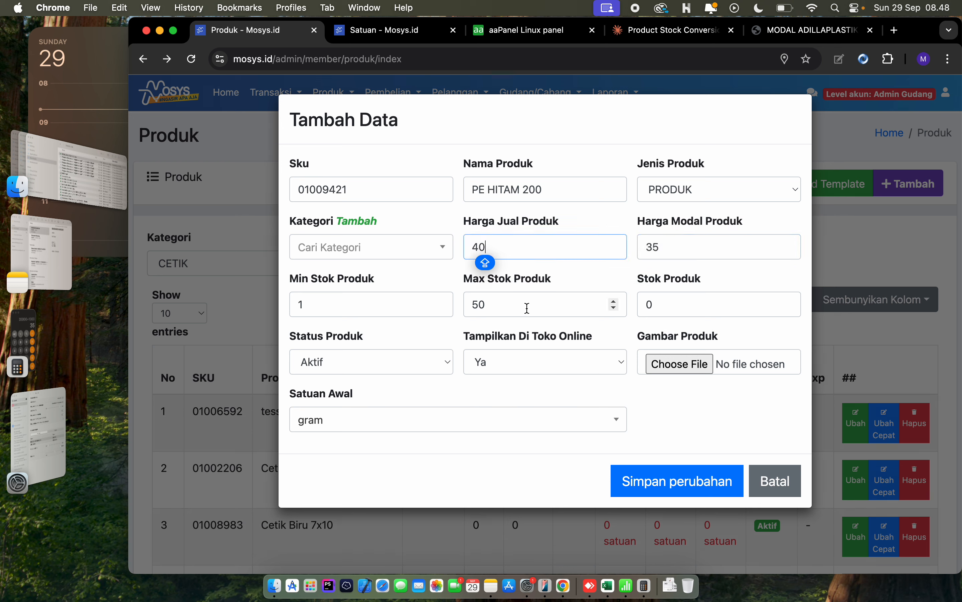
pyautogui.click(582, 282)
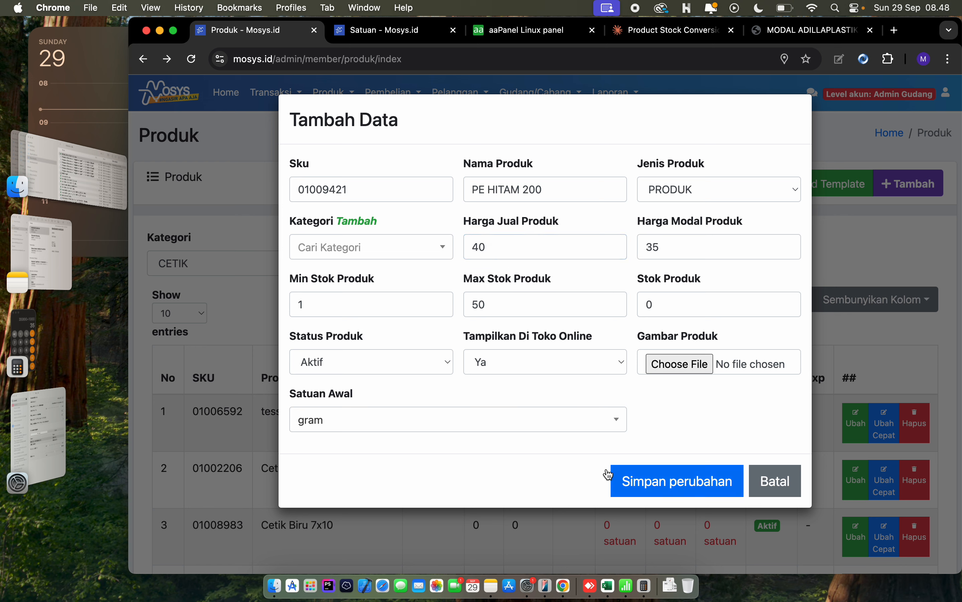
# Assign the PLASTIK category to the new product and save it
pyautogui.click(409, 242)
pyautogui.click(358, 298)
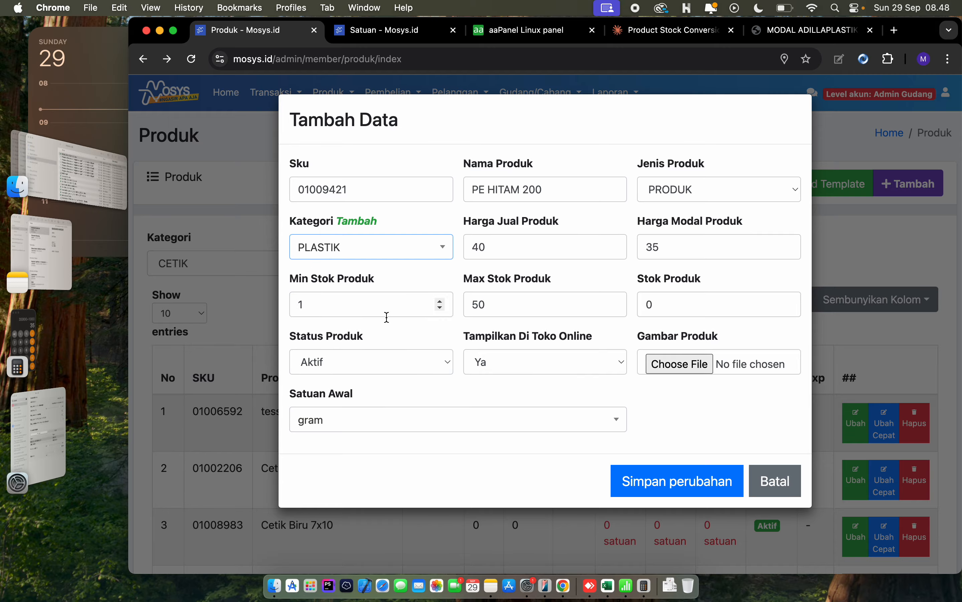
pyautogui.click(660, 480)
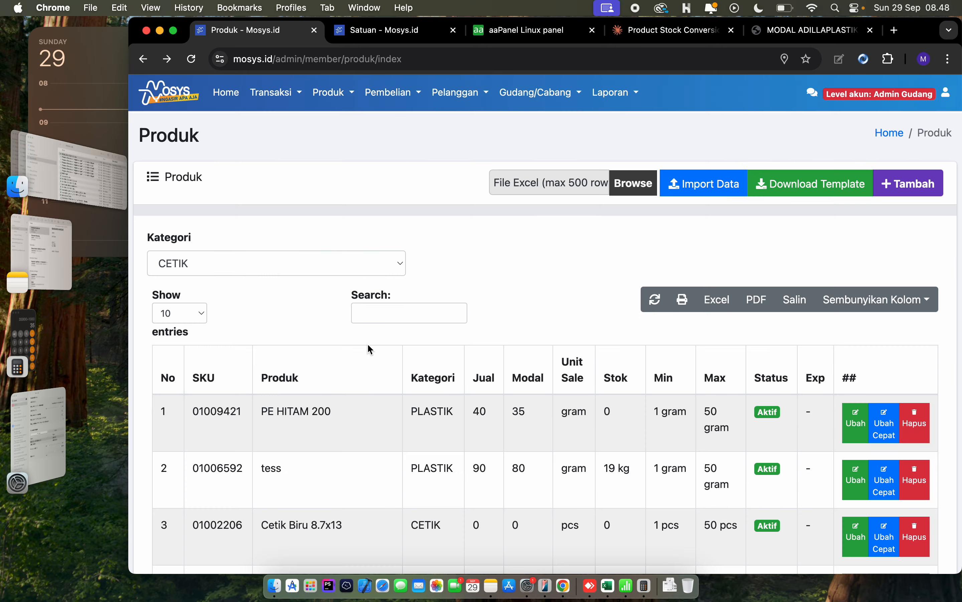
# Check the unit list in the note and open the saved PE HITAM 200 product for editing in Chrome
pyautogui.moveTo(257, 416); pyautogui.dragTo(348, 420)
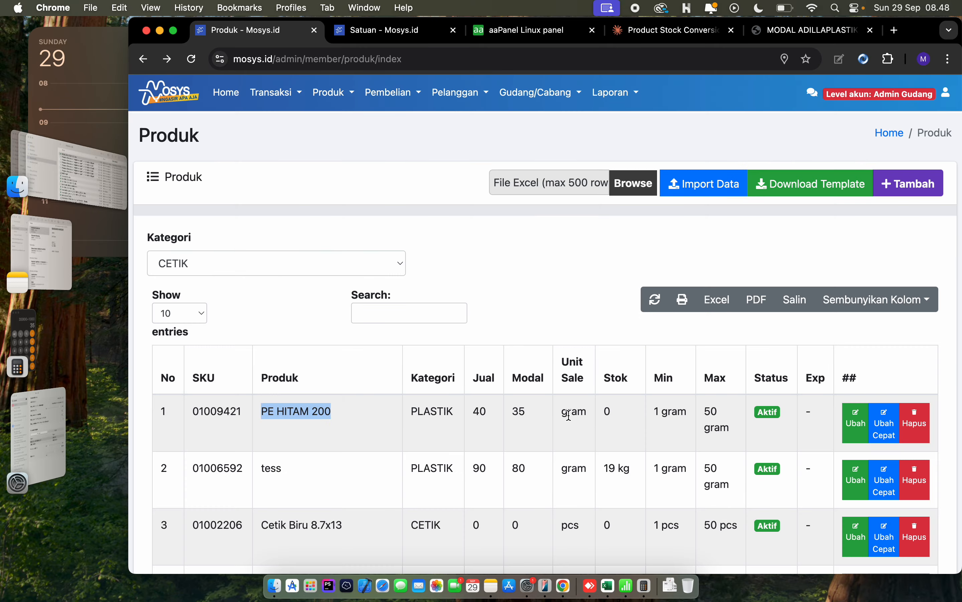
pyautogui.click(51, 255)
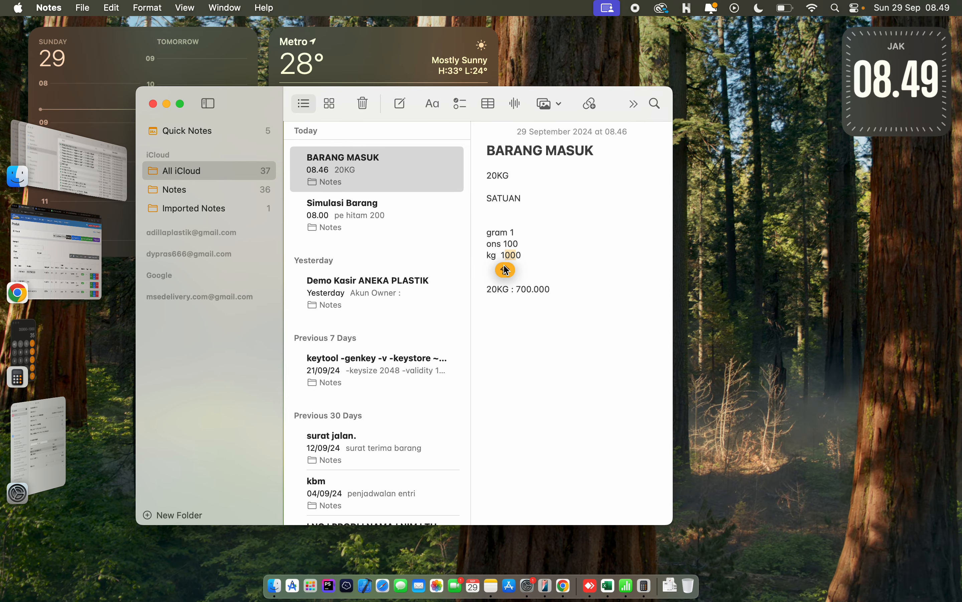
pyautogui.moveTo(484, 232); pyautogui.dragTo(533, 255)
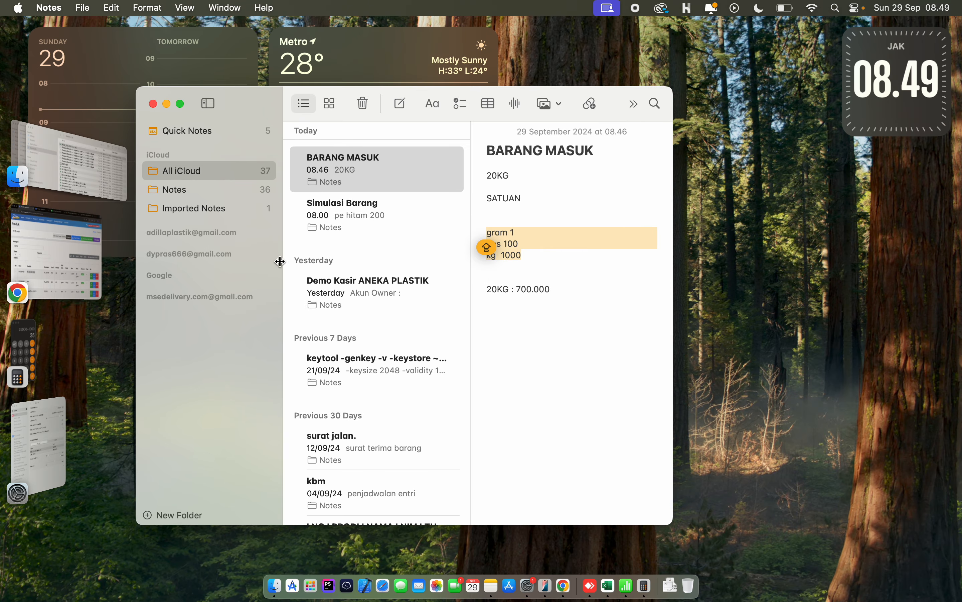
pyautogui.click(56, 255)
pyautogui.click(859, 428)
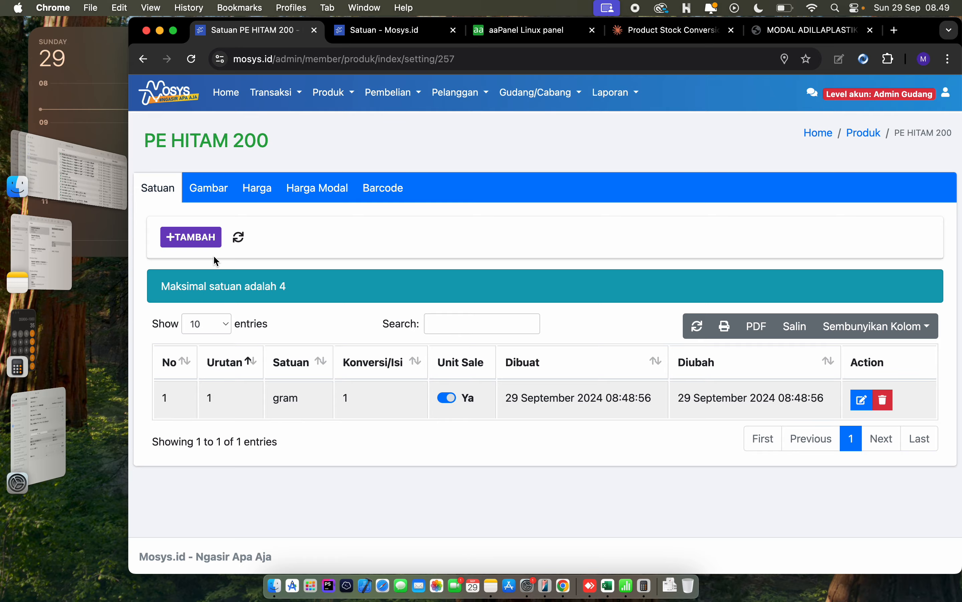
# Add the ons unit to PE HITAM 200 with conversion 100, as listed in the note, and order 2
pyautogui.click(195, 239)
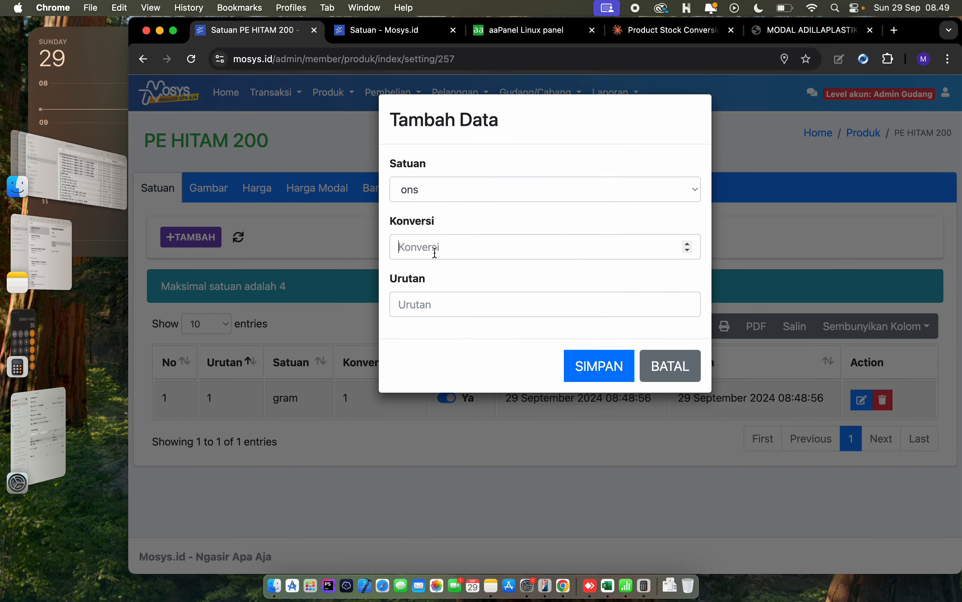
pyautogui.click(40, 251)
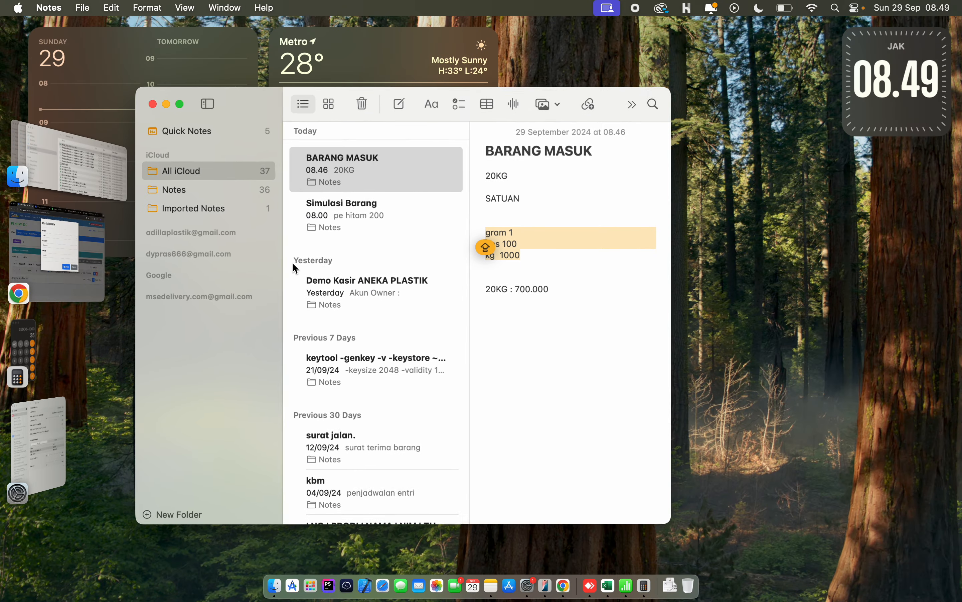
pyautogui.click(542, 270)
pyautogui.moveTo(523, 241); pyautogui.dragTo(502, 240)
pyautogui.click(111, 243)
pyautogui.write('100')
pyautogui.click(424, 306)
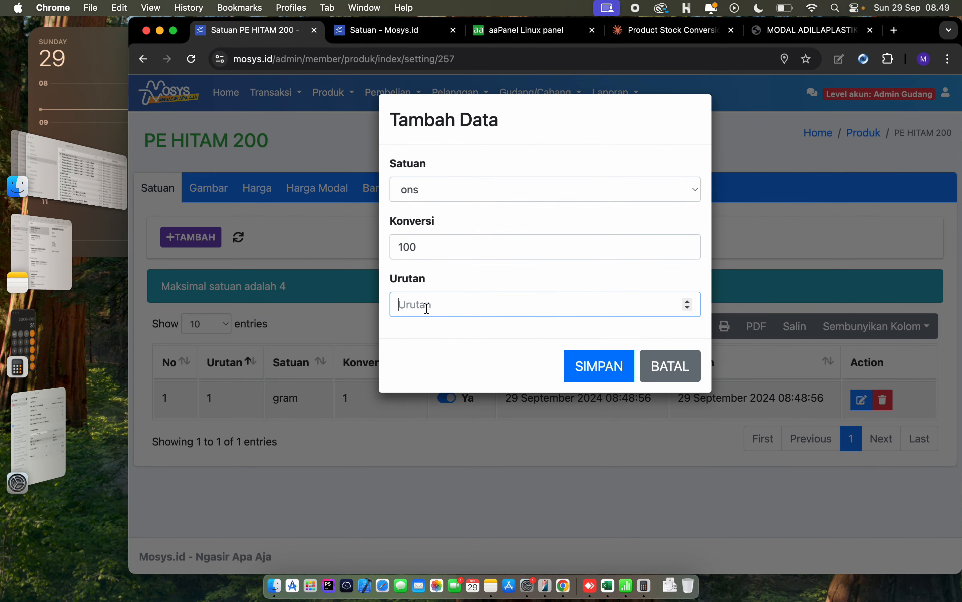
pyautogui.write('1')
pyautogui.press('BackSpace')
pyautogui.write('2')
pyautogui.click(600, 373)
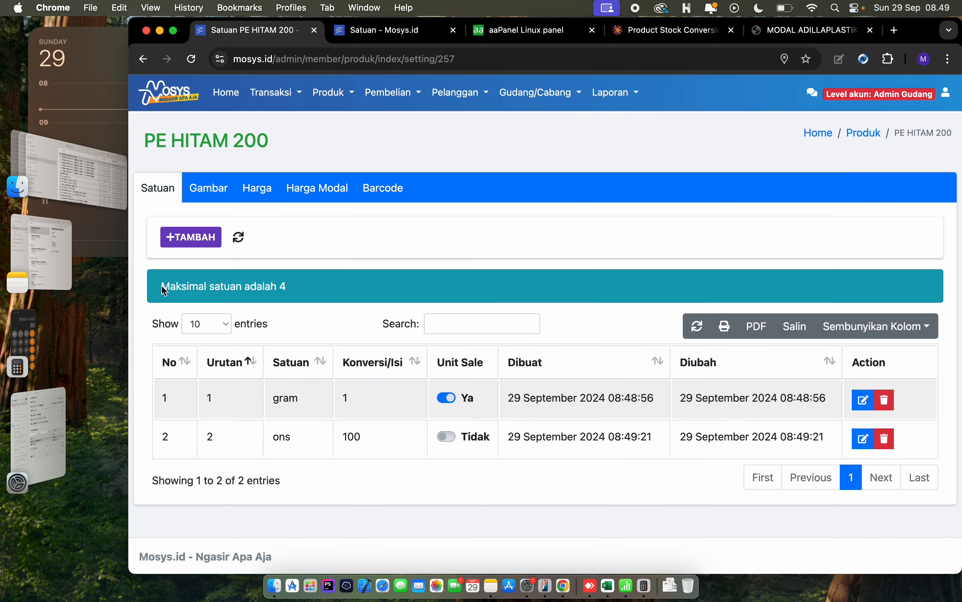
# Check the kg line in the Notes list and add the kg unit to PE HITAM 200 in Chrome with conversion 1000 and order 3
pyautogui.click(39, 246)
pyautogui.tripleClick(543, 255)
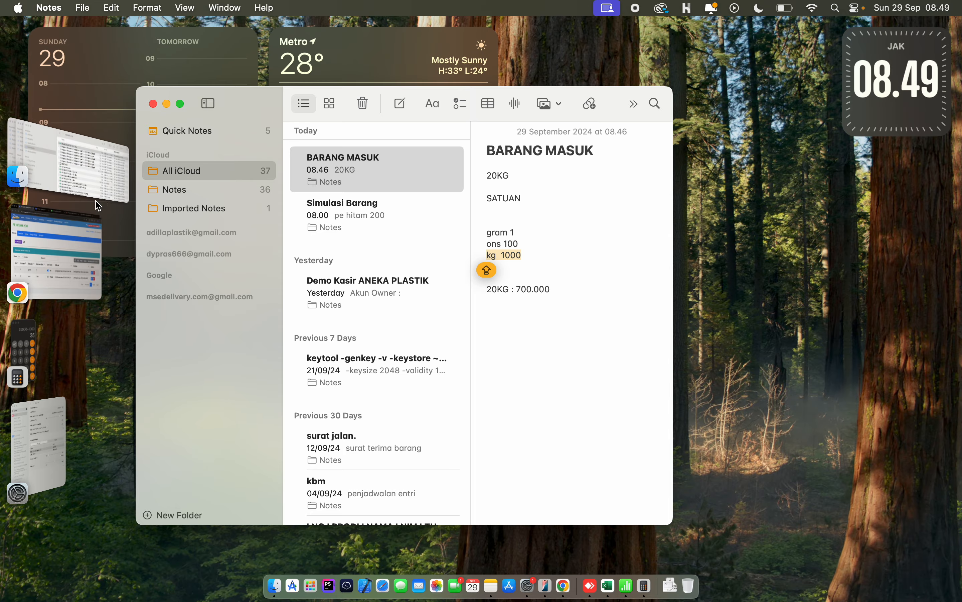
pyautogui.click(60, 245)
pyautogui.click(191, 236)
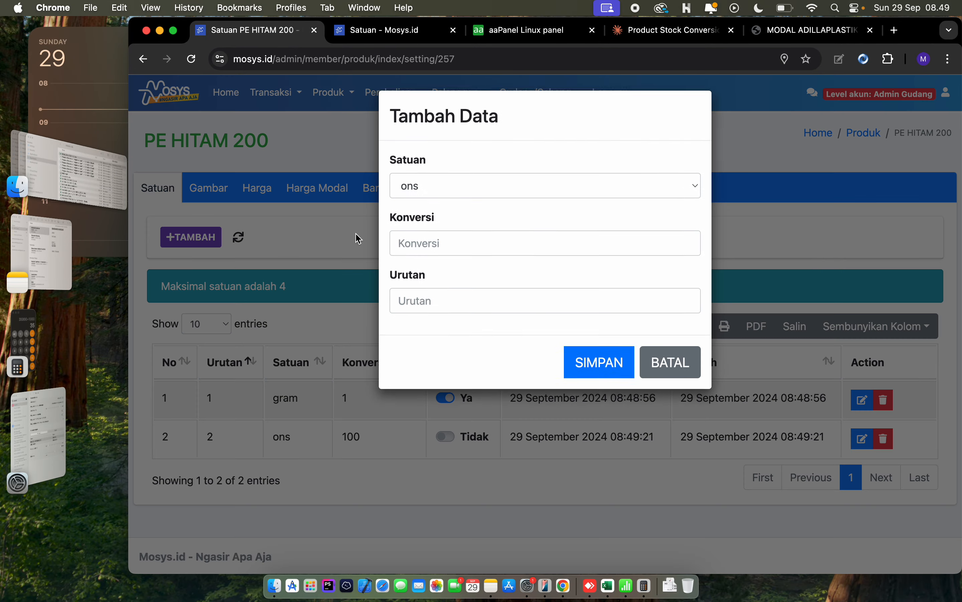
pyautogui.click(470, 188)
pyautogui.click(446, 224)
pyautogui.click(431, 242)
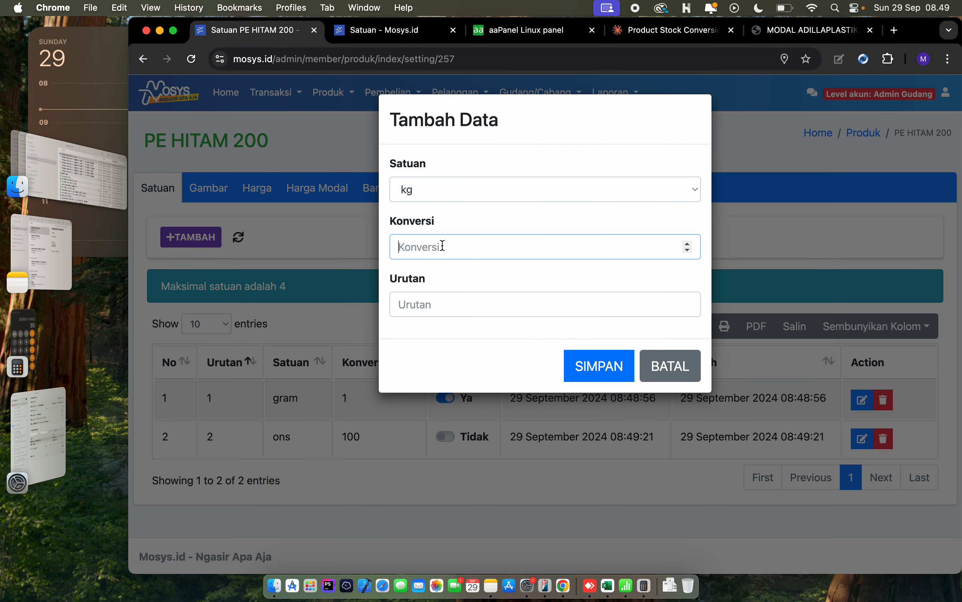
pyautogui.write('1000')
pyautogui.press('capslock')
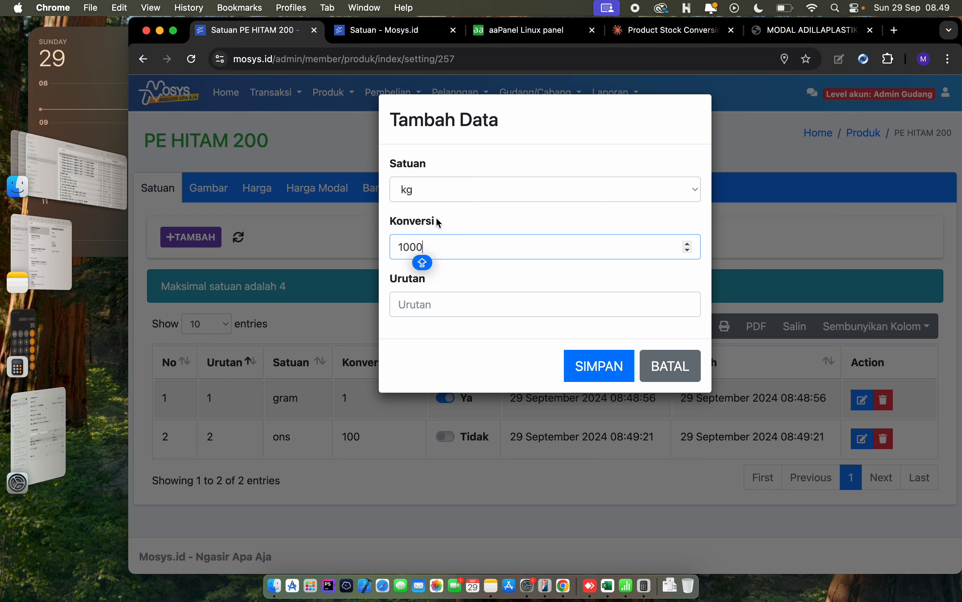
pyautogui.click(438, 304)
pyautogui.write('3')
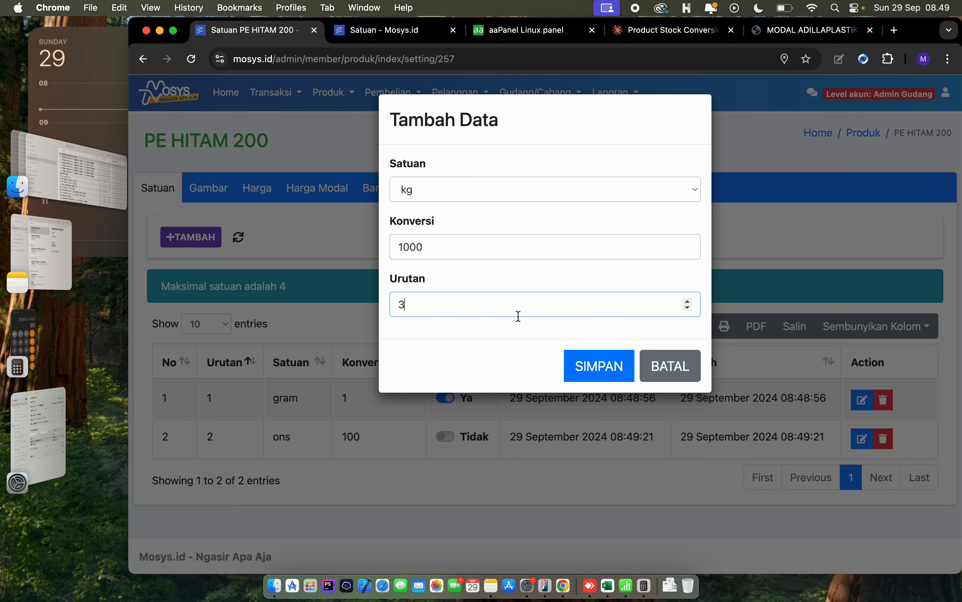
pyautogui.click(591, 368)
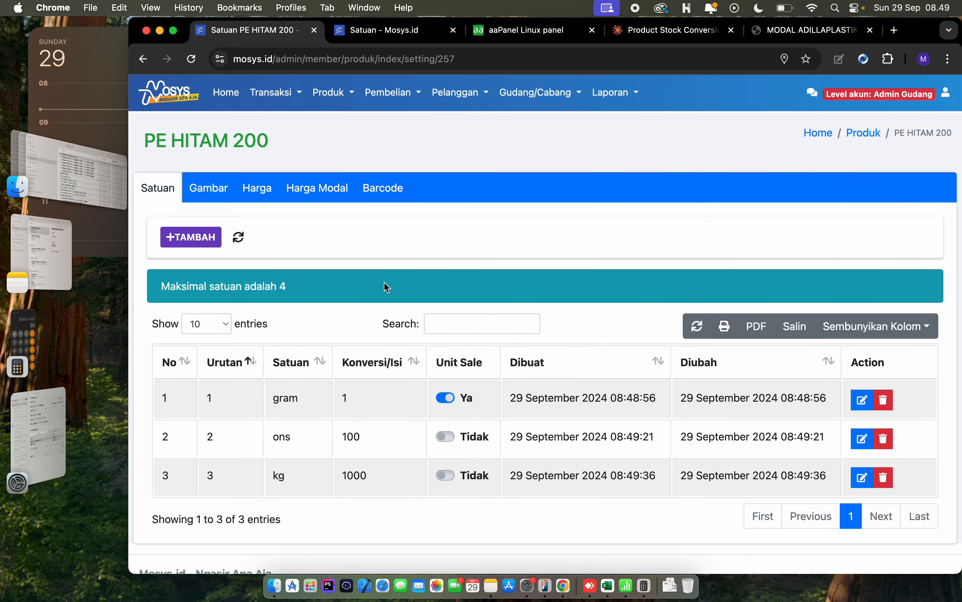
# Compare the gram, ons and kg lines in the BARANG MASUK note with the product's unit table in Chrome
pyautogui.click(60, 259)
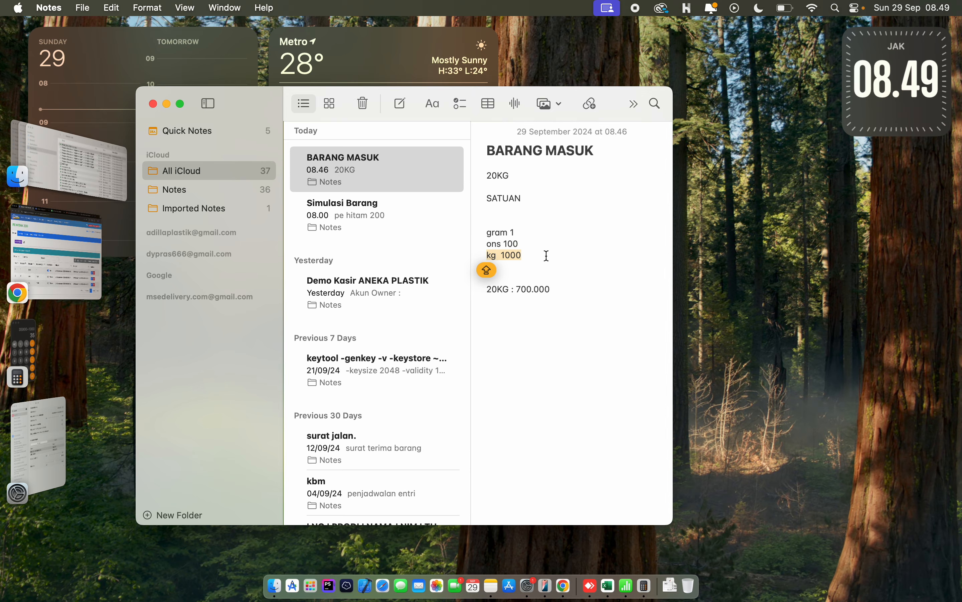
pyautogui.moveTo(548, 263); pyautogui.dragTo(487, 228)
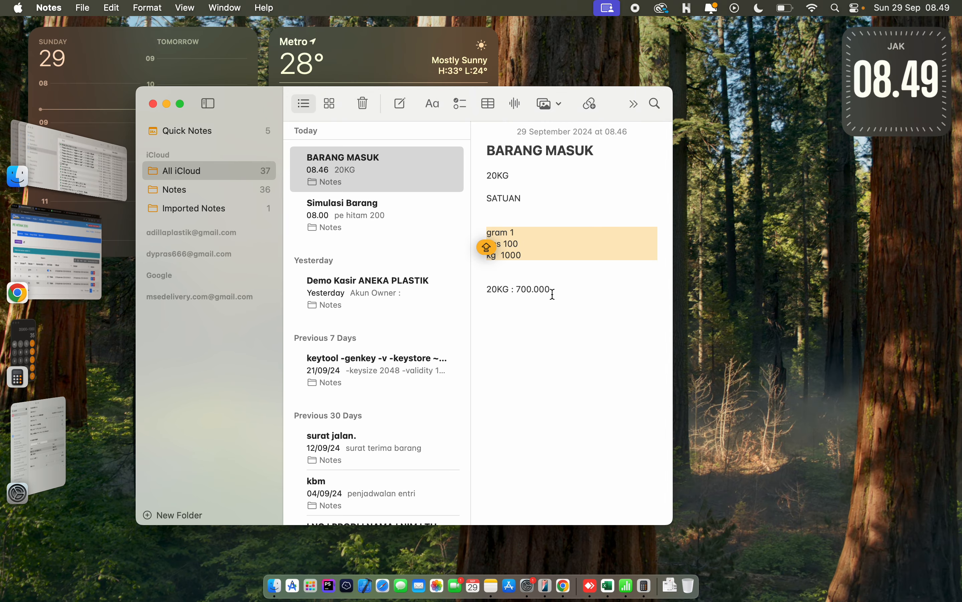
pyautogui.click(74, 252)
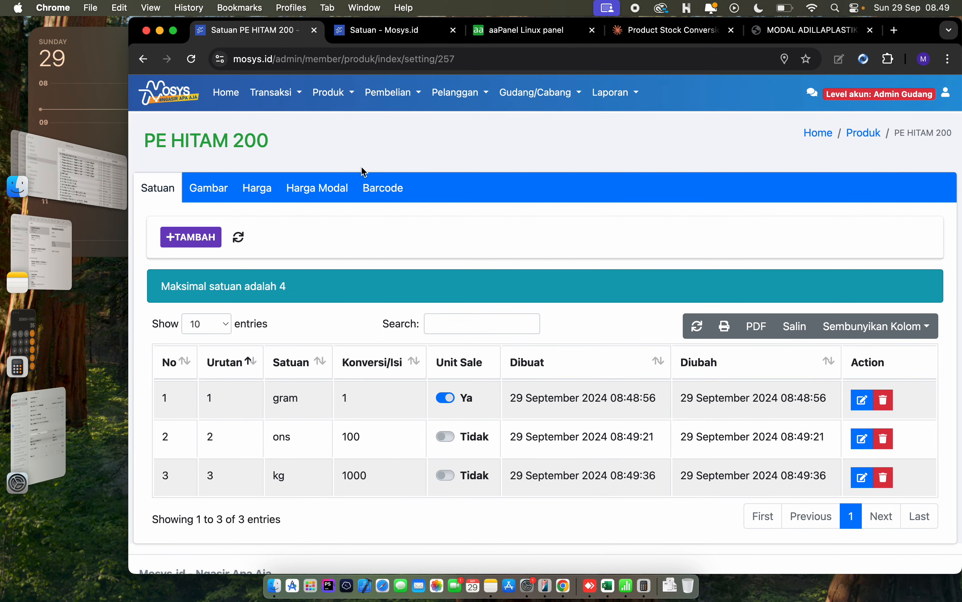
# Open Stok Opname and select PE HITAM 200 as the product for the stock entry
pyautogui.click(282, 98)
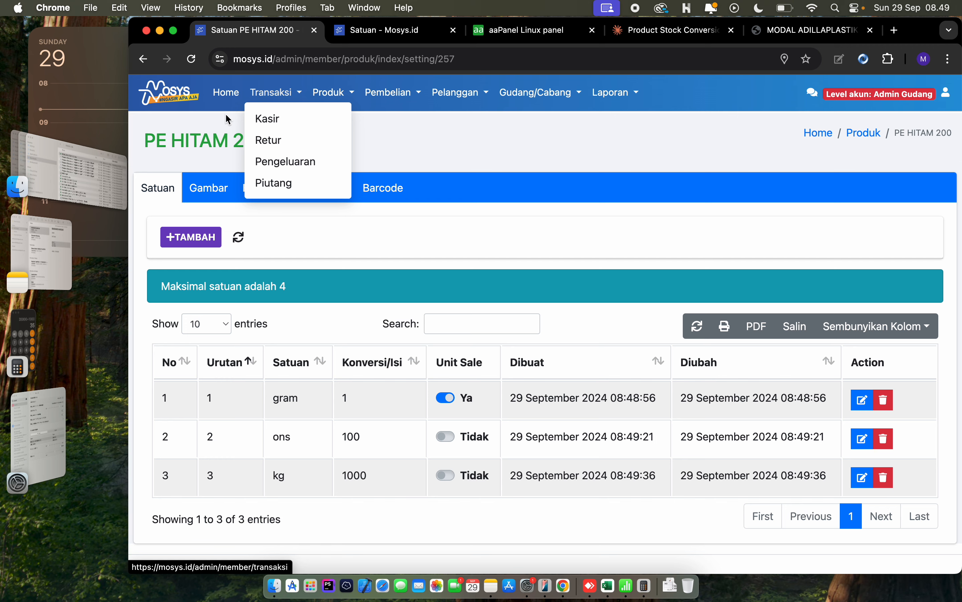
pyautogui.click(324, 97)
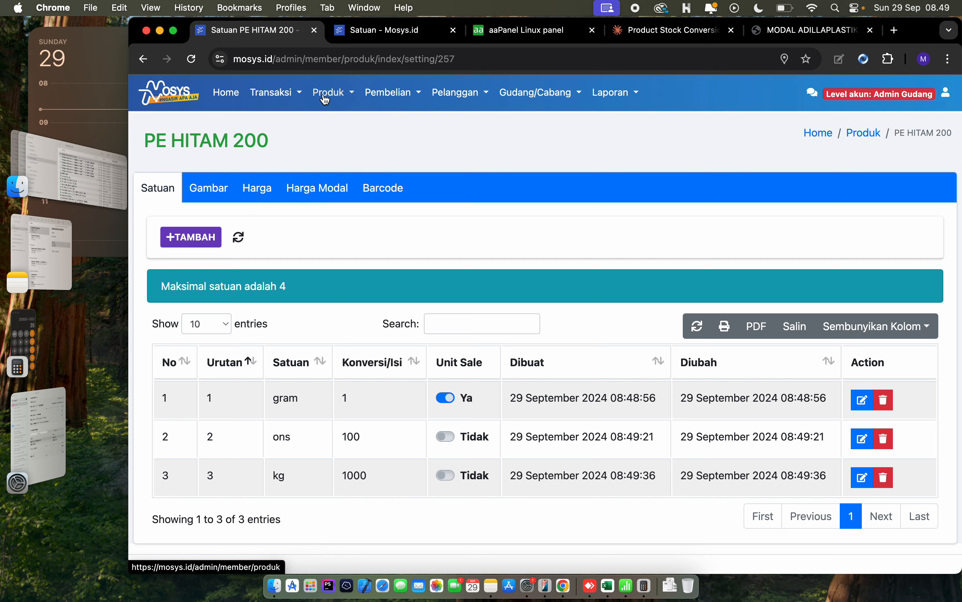
pyautogui.click(325, 98)
pyautogui.click(346, 205)
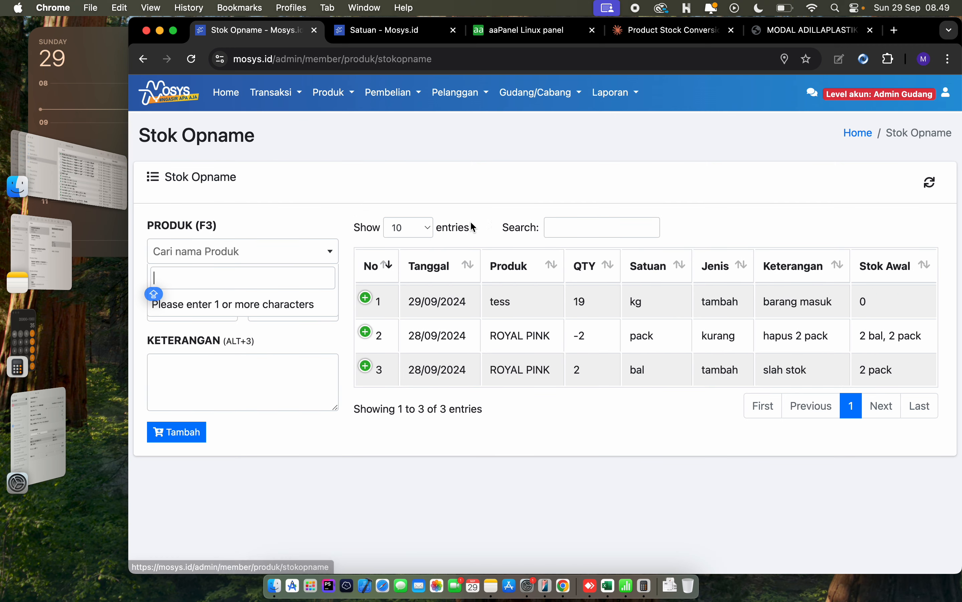
pyautogui.write('PE')
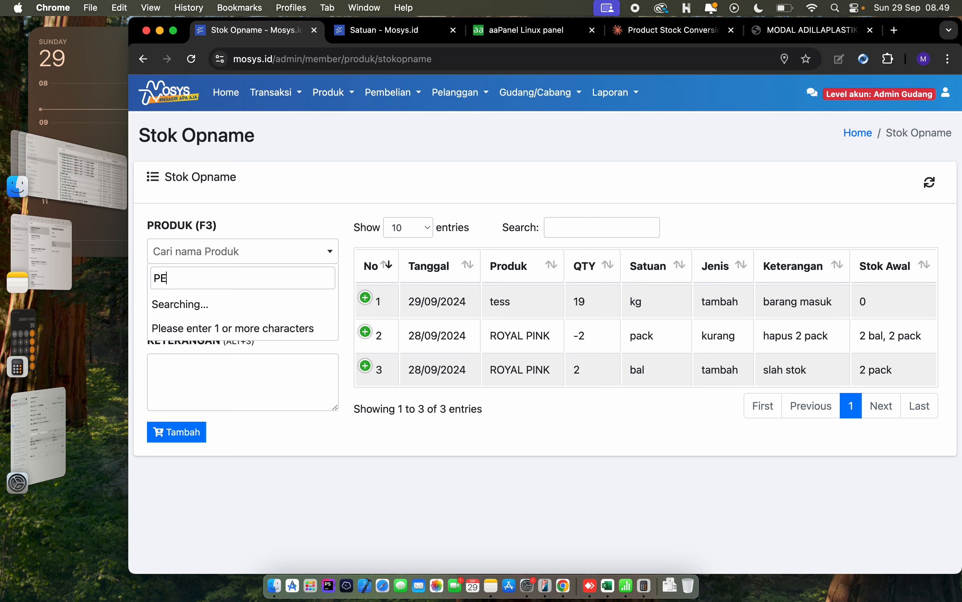
pyautogui.write(' HITAM 200')
pyautogui.press('BackSpace')
pyautogui.press('BackSpace')
pyautogui.press('BackSpace')
pyautogui.write('H')
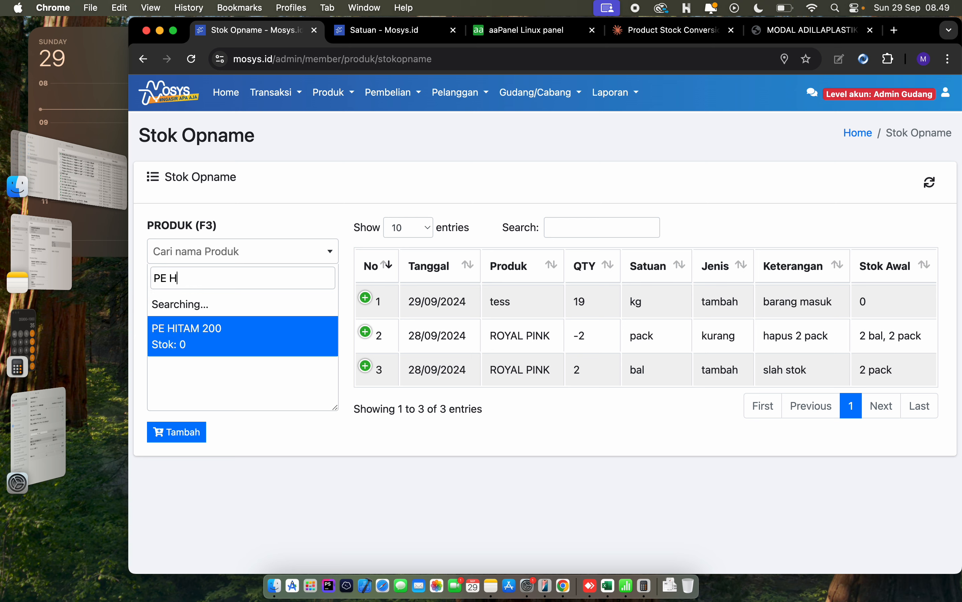
pyautogui.press('Return')
pyautogui.click(192, 311)
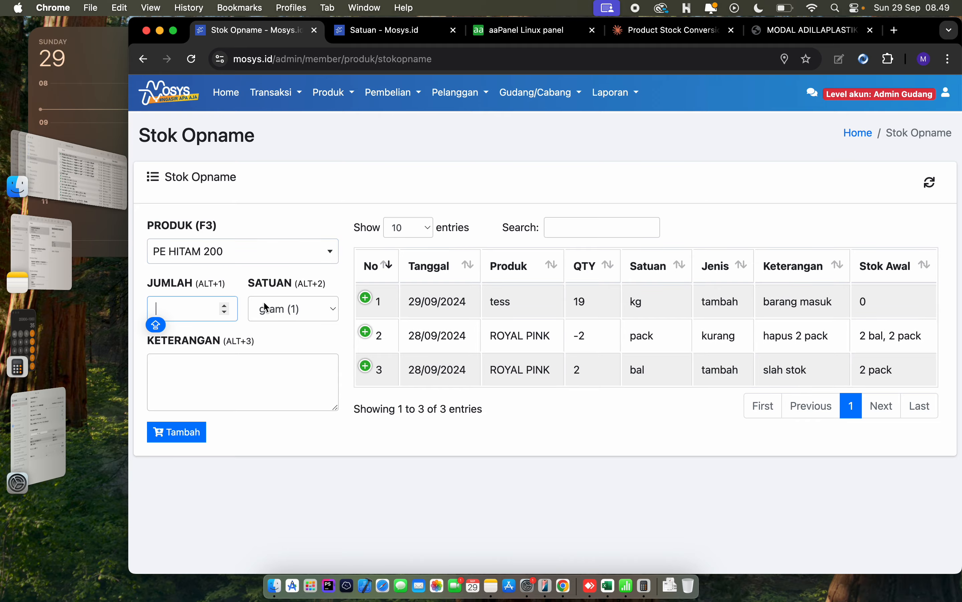
# Check the incoming quantity in the note and add a Stok Opname entry in Chrome of 20 kg (1000) with the description MASUK
pyautogui.click(41, 264)
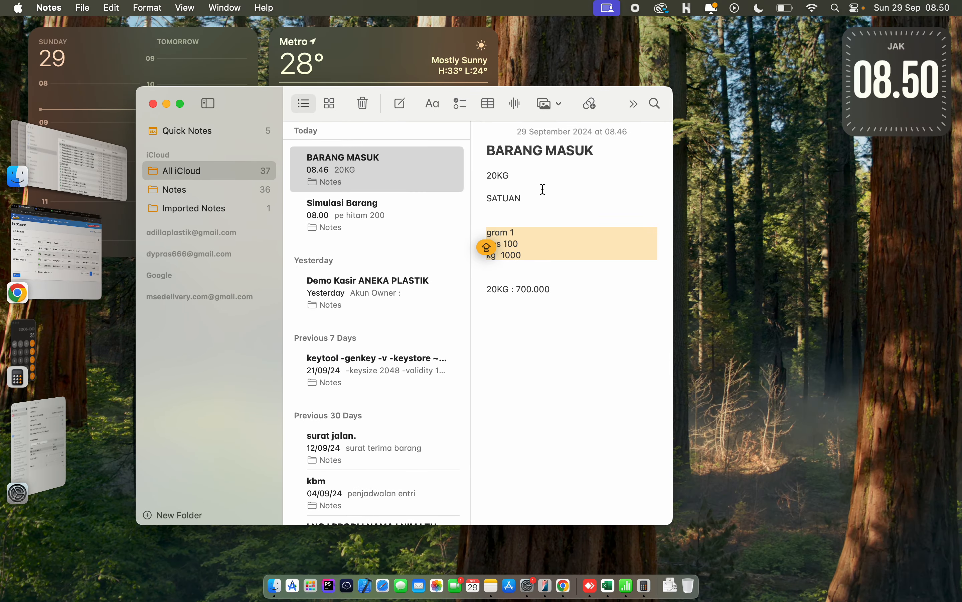
pyautogui.moveTo(526, 179); pyautogui.dragTo(480, 179)
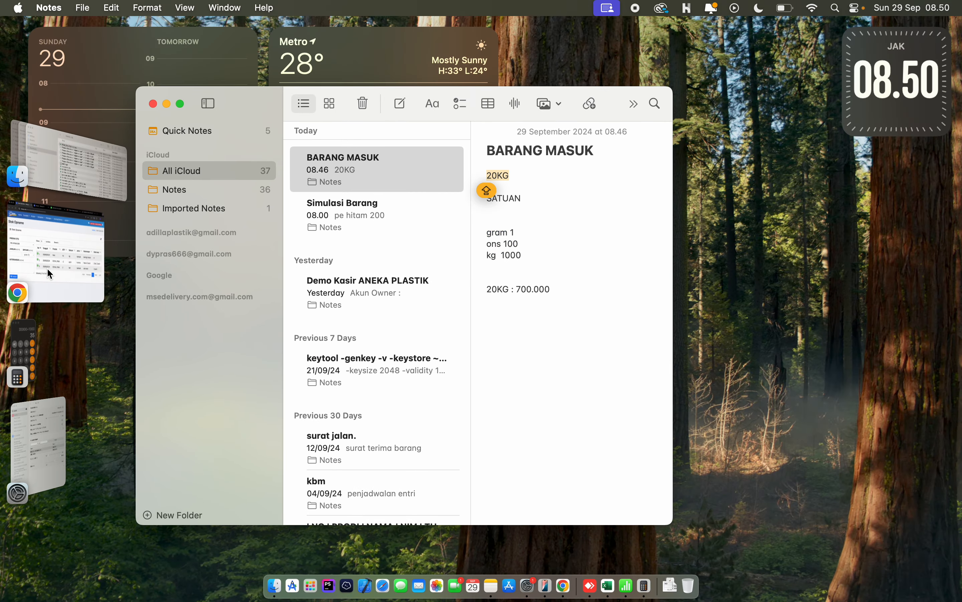
pyautogui.click(64, 255)
pyautogui.write('20')
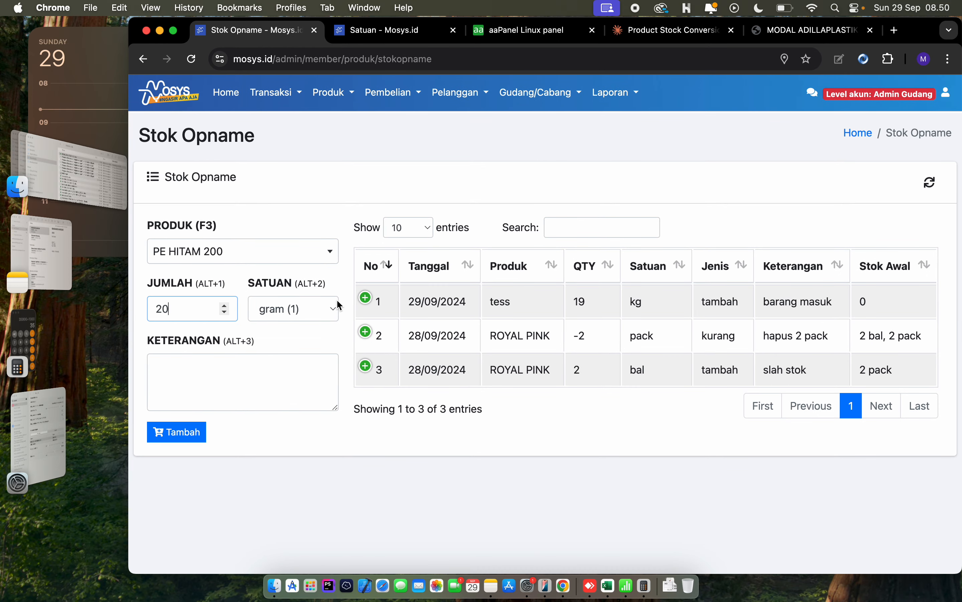
pyautogui.click(283, 309)
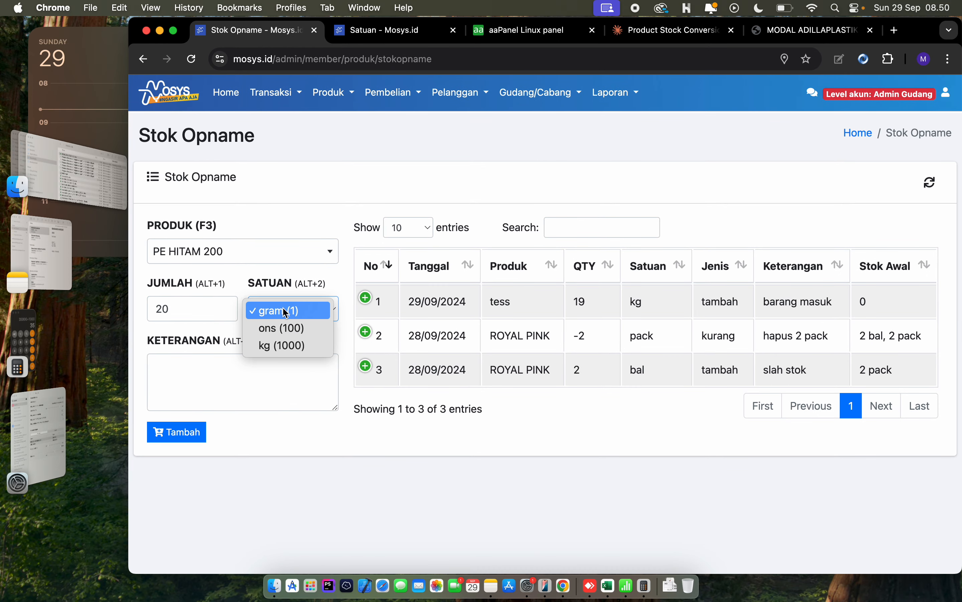
pyautogui.click(289, 347)
pyautogui.click(235, 372)
pyautogui.write('MA')
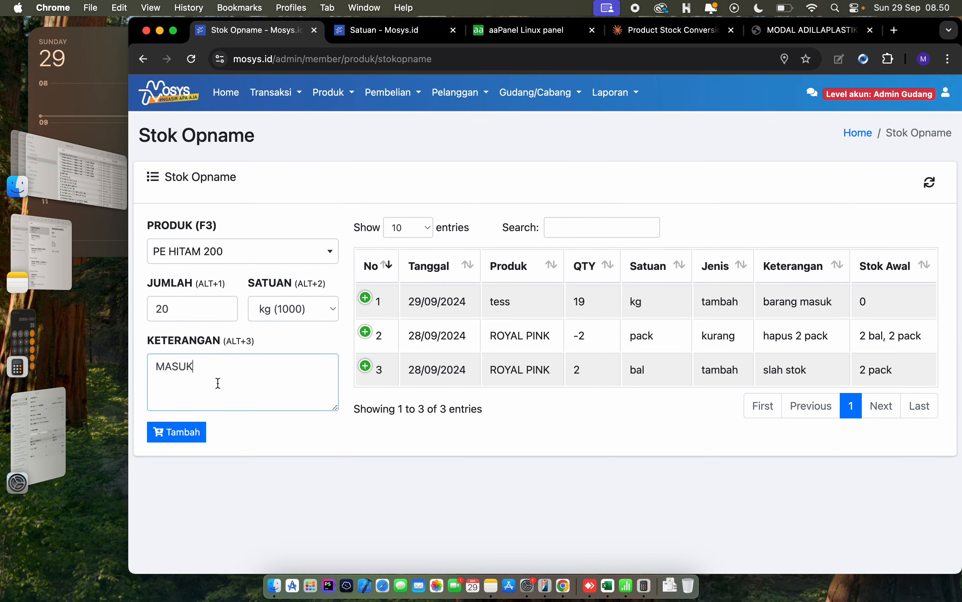
pyautogui.write('SUK')
pyautogui.click(177, 432)
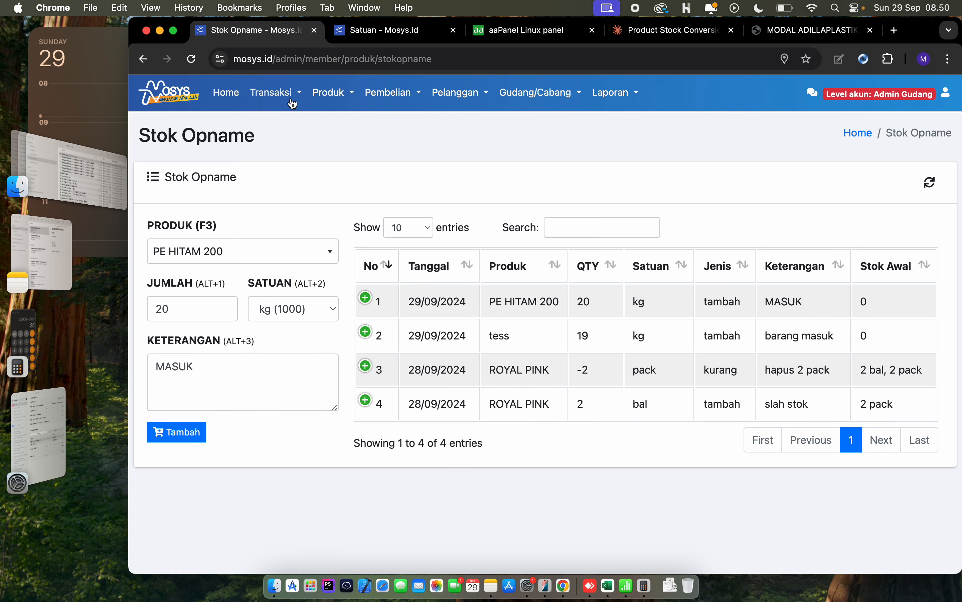
# Open the Stok list and check the stock of PE HITAM 200
pyautogui.click(328, 92)
pyautogui.click(338, 183)
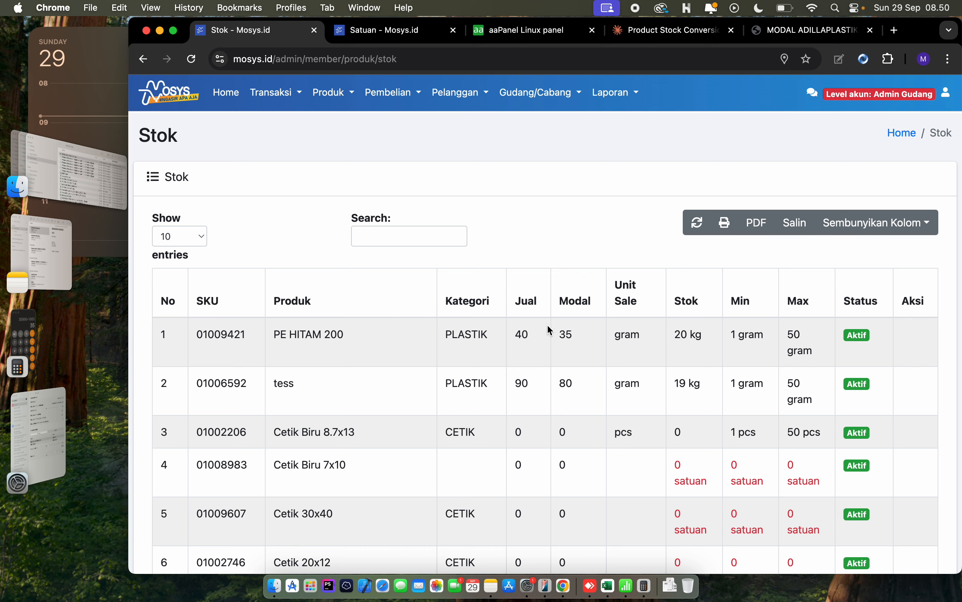
pyautogui.moveTo(680, 337); pyautogui.dragTo(709, 346)
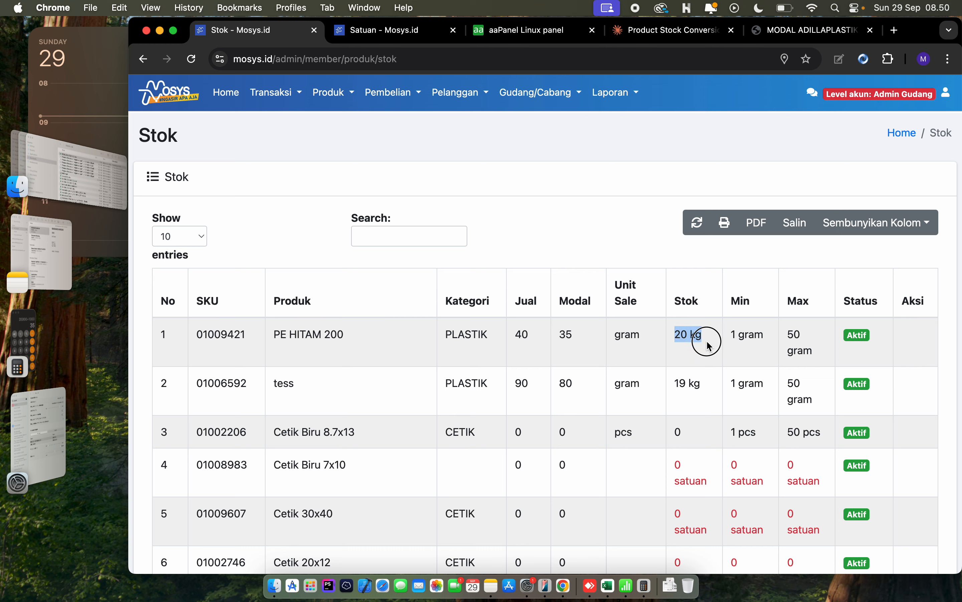
pyautogui.click(558, 211)
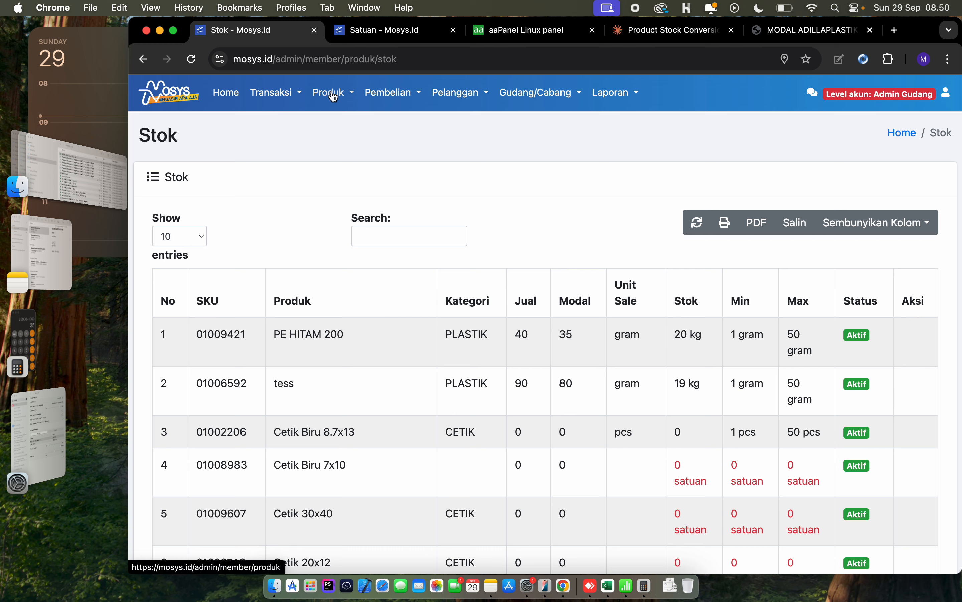
# Open a Kasir sales transaction in full screen and select PE HITAM 200 as the product
pyautogui.click(283, 94)
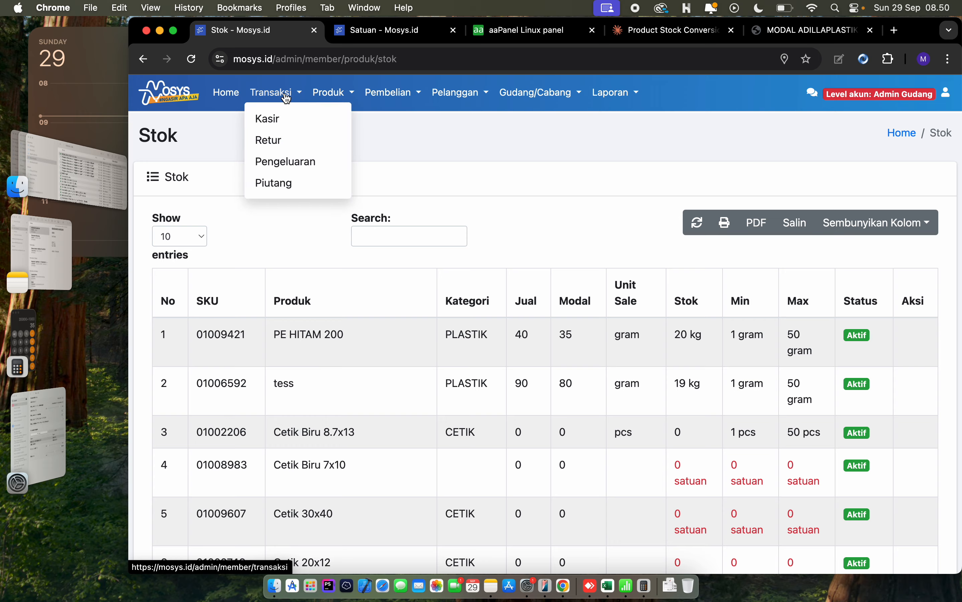
pyautogui.click(279, 122)
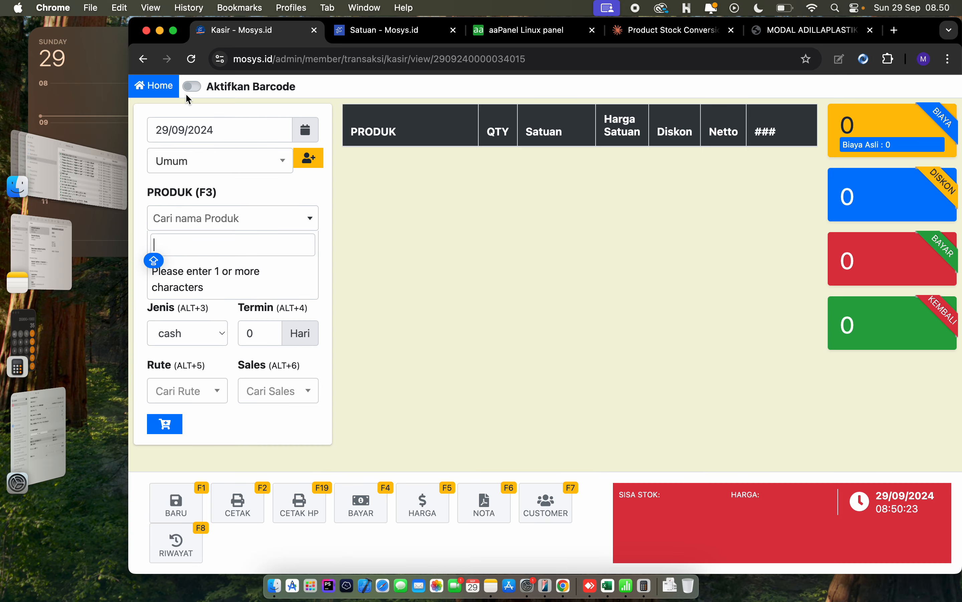
pyautogui.click(173, 31)
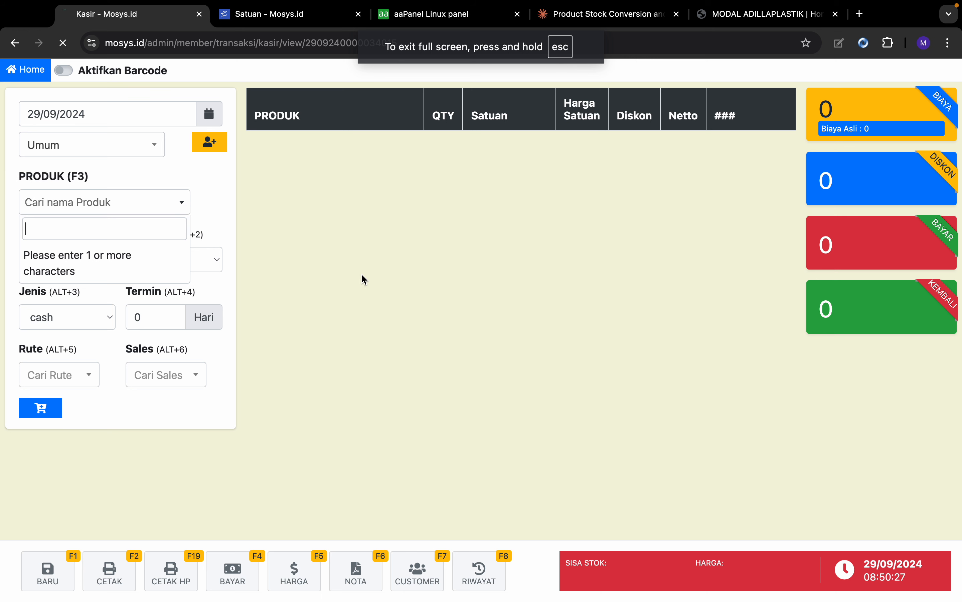
pyautogui.write('PE HI')
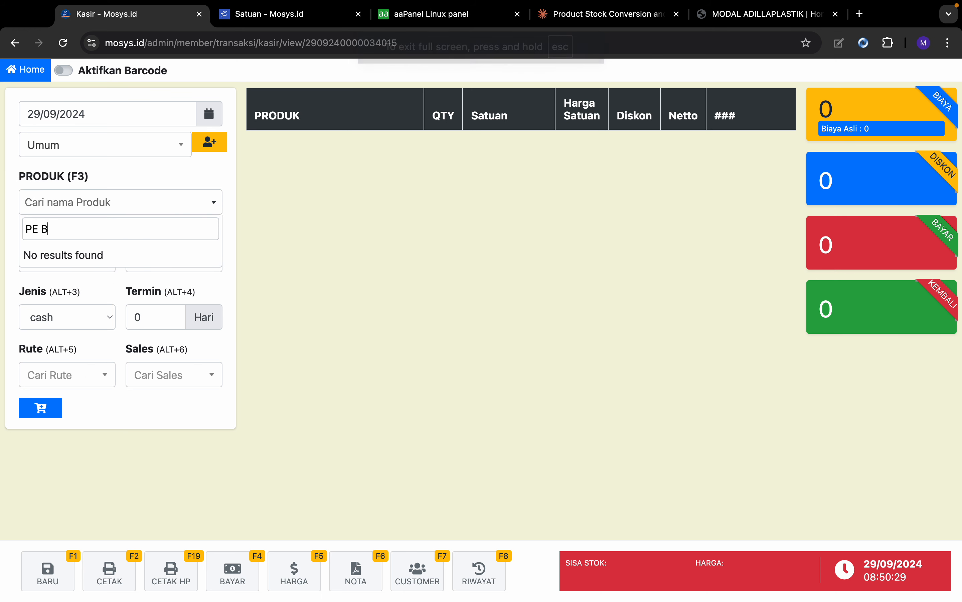
pyautogui.press('Return')
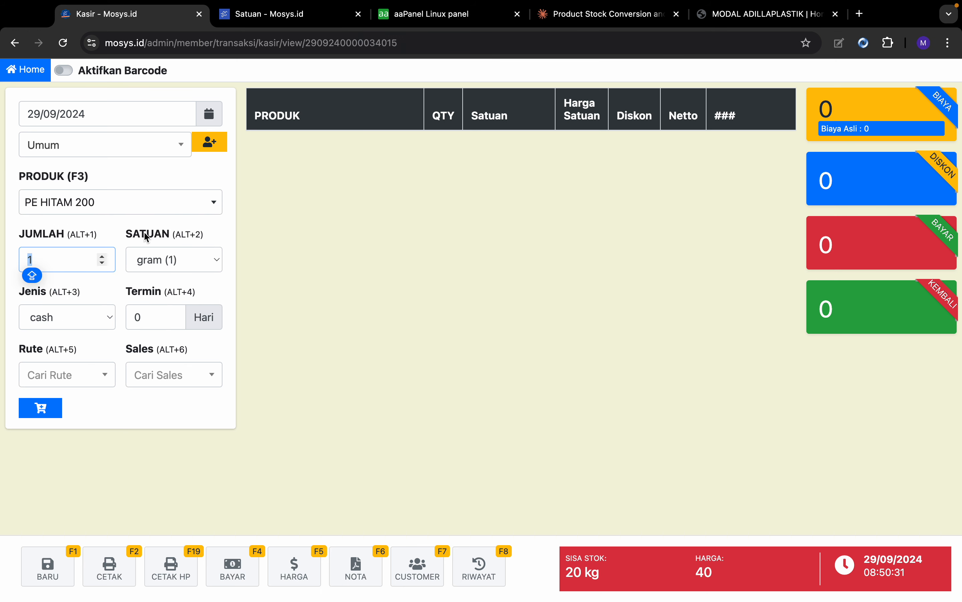
# Add 1 kg (1000) of PE HITAM 200 to the sale
pyautogui.click(165, 262)
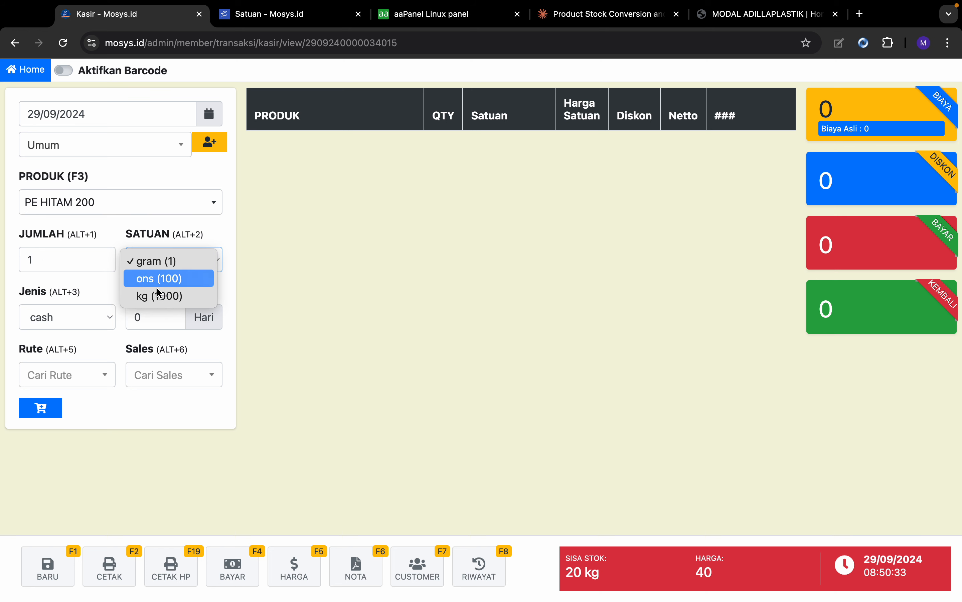
pyautogui.click(169, 297)
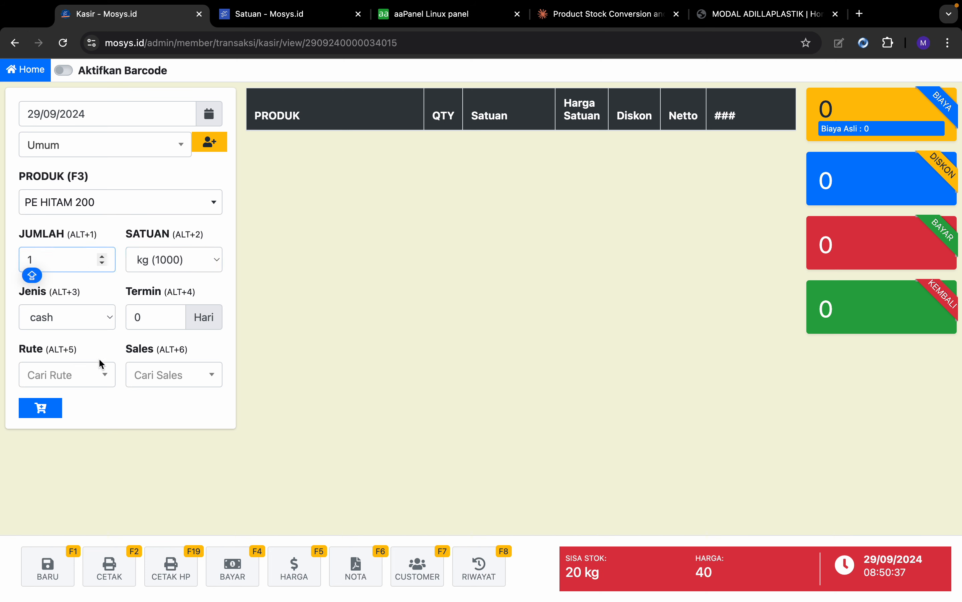
pyautogui.click(50, 411)
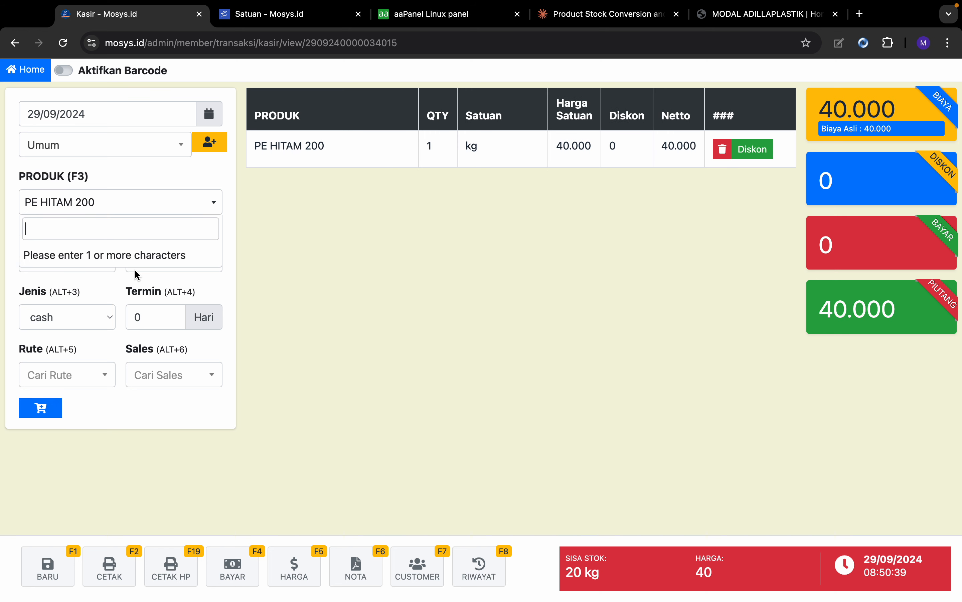
# Add 2 ons (100) of PE HITAM 200 to the sale
pyautogui.click(279, 258)
pyautogui.click(194, 260)
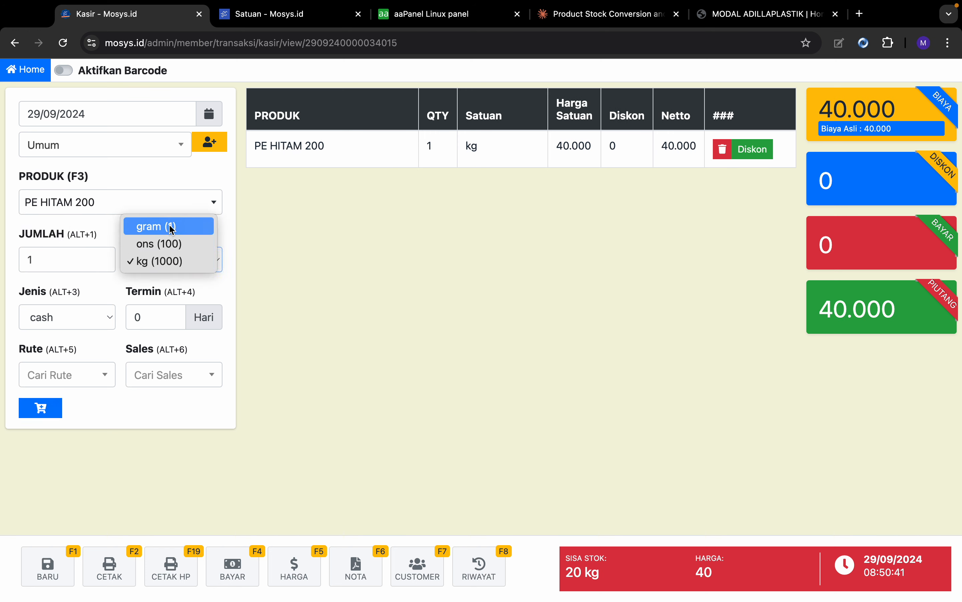
pyautogui.click(165, 244)
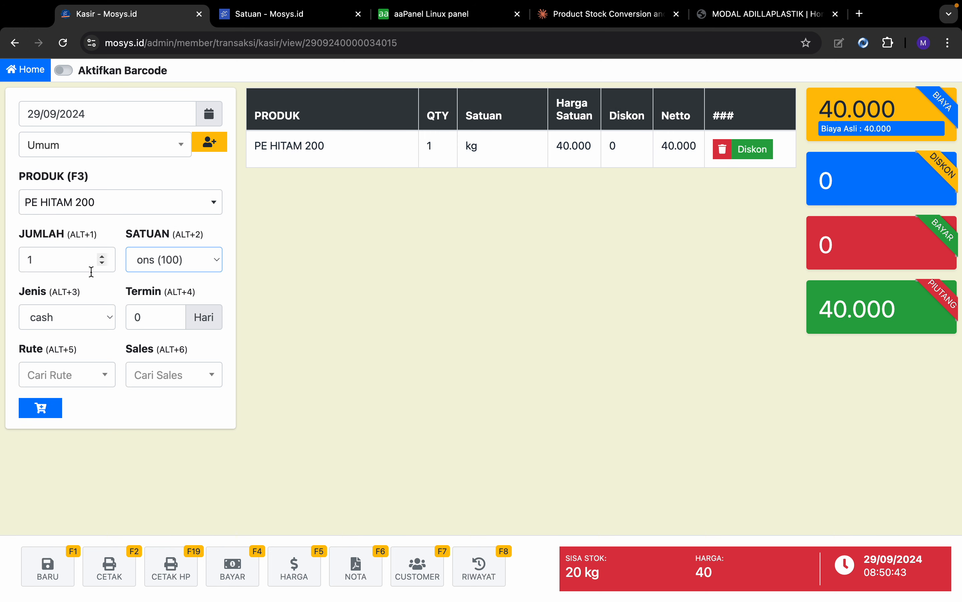
pyautogui.click(75, 263)
pyautogui.press('BackSpace')
pyautogui.write('2')
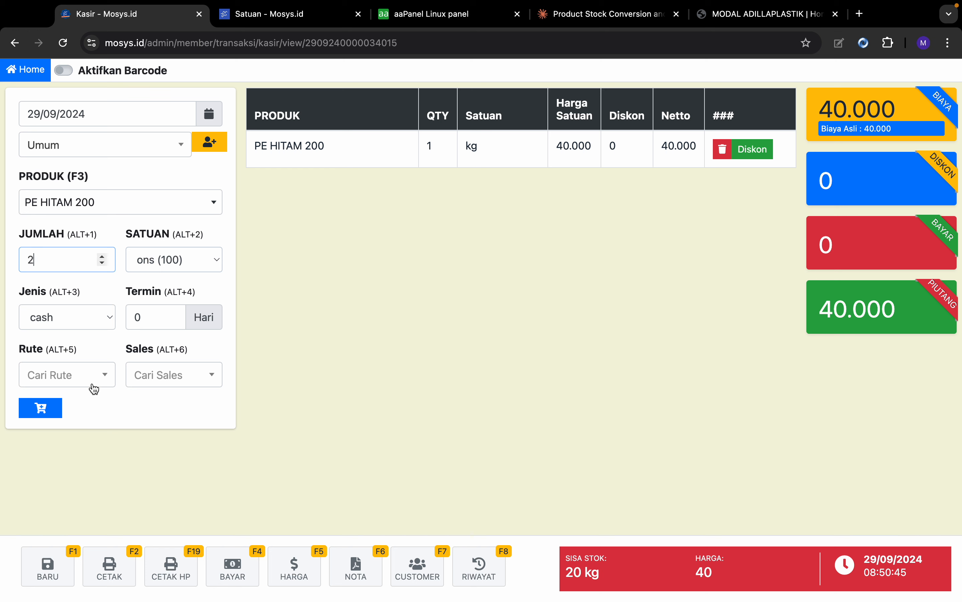
pyautogui.click(41, 408)
pyautogui.click(530, 269)
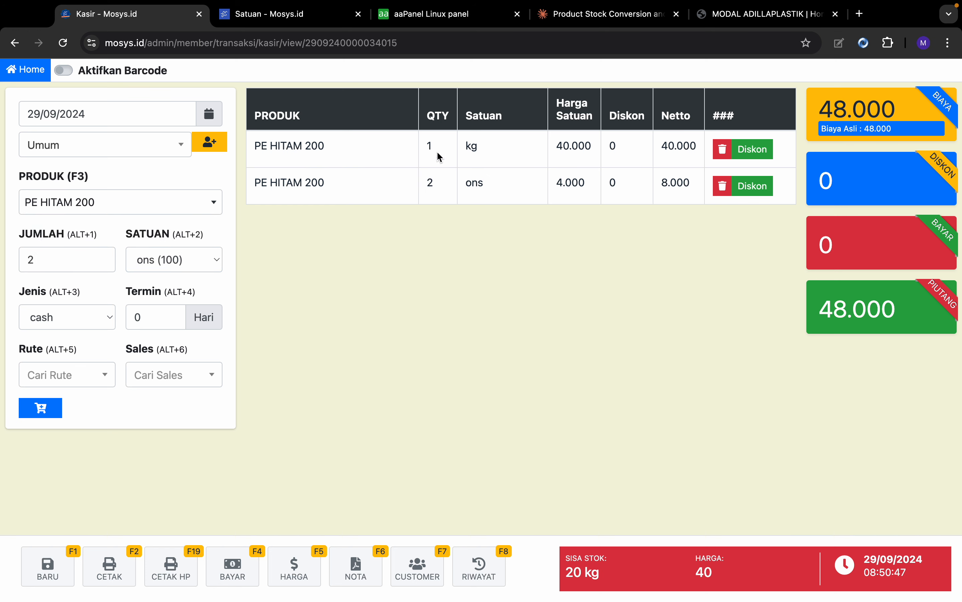
# Compare the quantities, unit prices and net amounts of the kg and ons lines with the product's starting price in Input Harga
pyautogui.moveTo(555, 150); pyautogui.dragTo(592, 146)
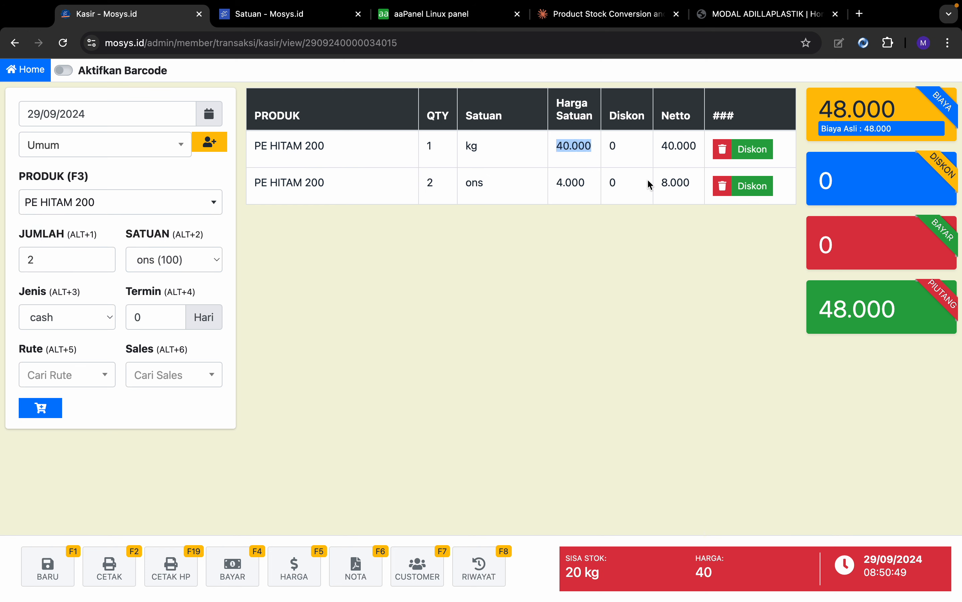
pyautogui.click(664, 179)
pyautogui.doubleClick(675, 180)
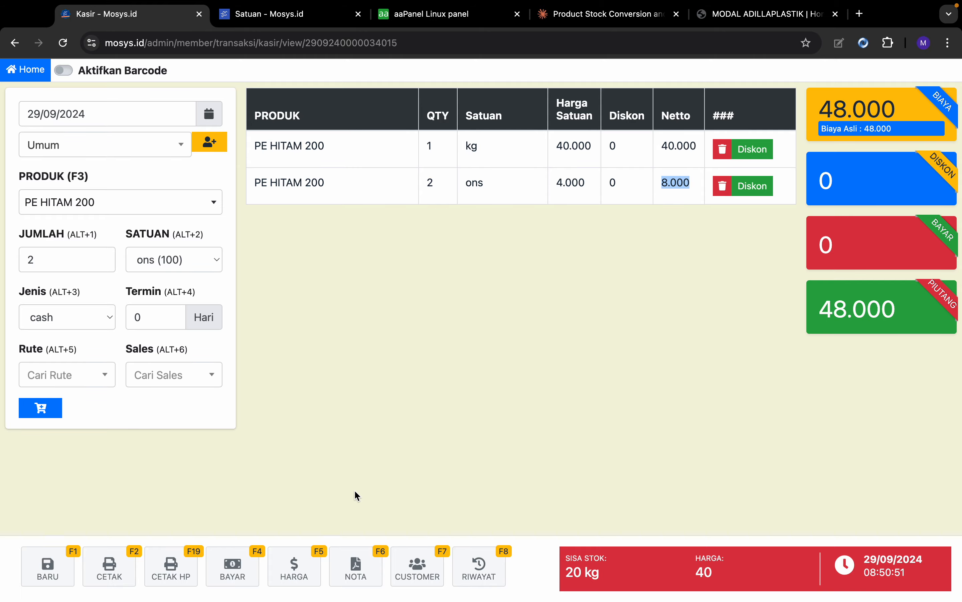
pyautogui.click(295, 567)
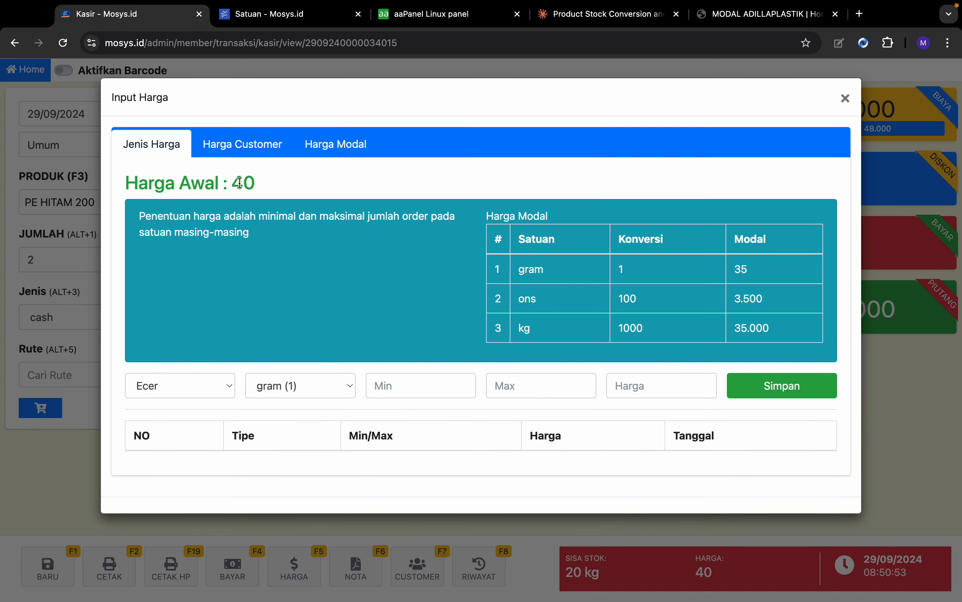
pyautogui.moveTo(240, 182); pyautogui.dragTo(264, 181)
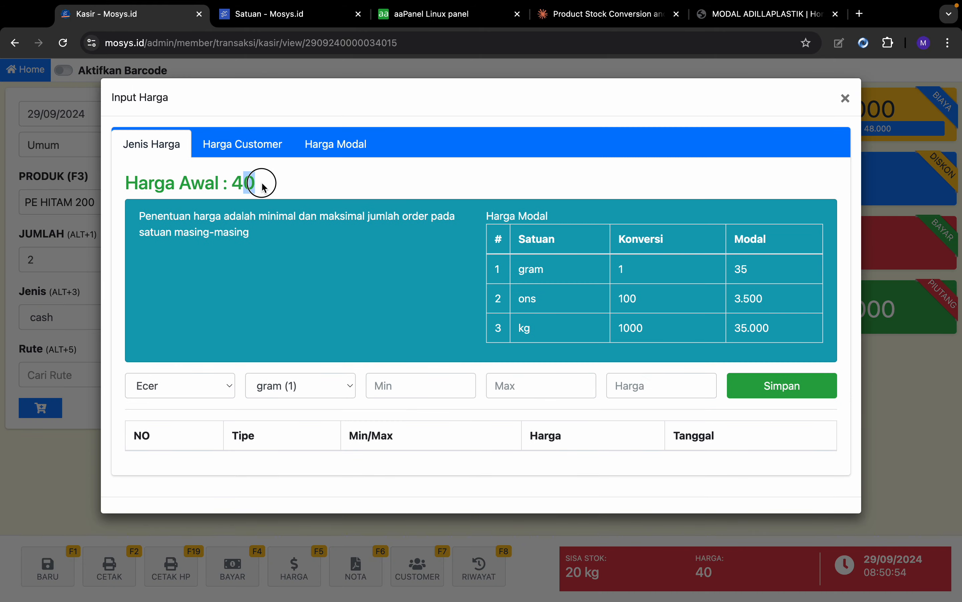
pyautogui.click(846, 98)
pyautogui.doubleClick(554, 180)
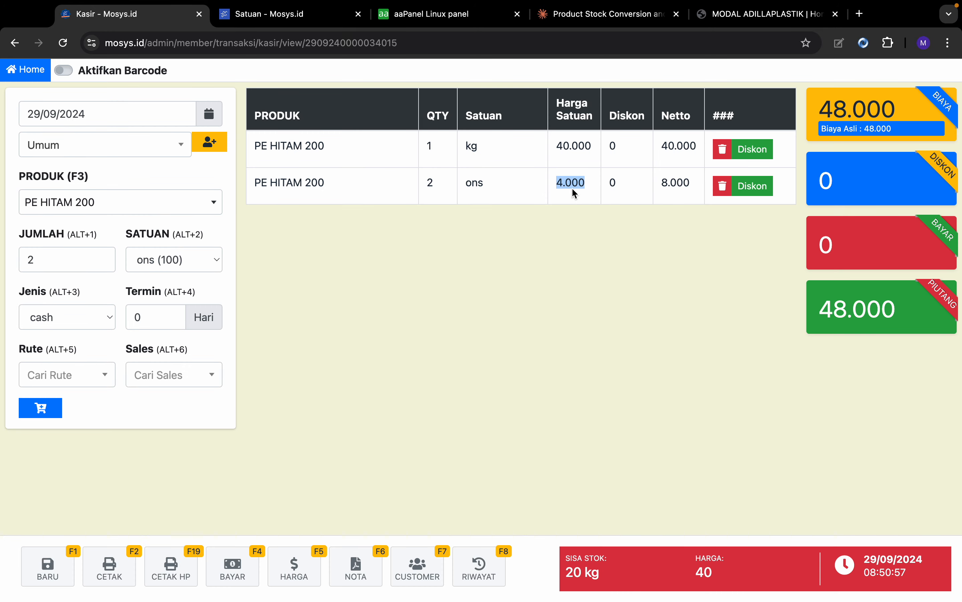
pyautogui.moveTo(427, 143); pyautogui.dragTo(444, 196)
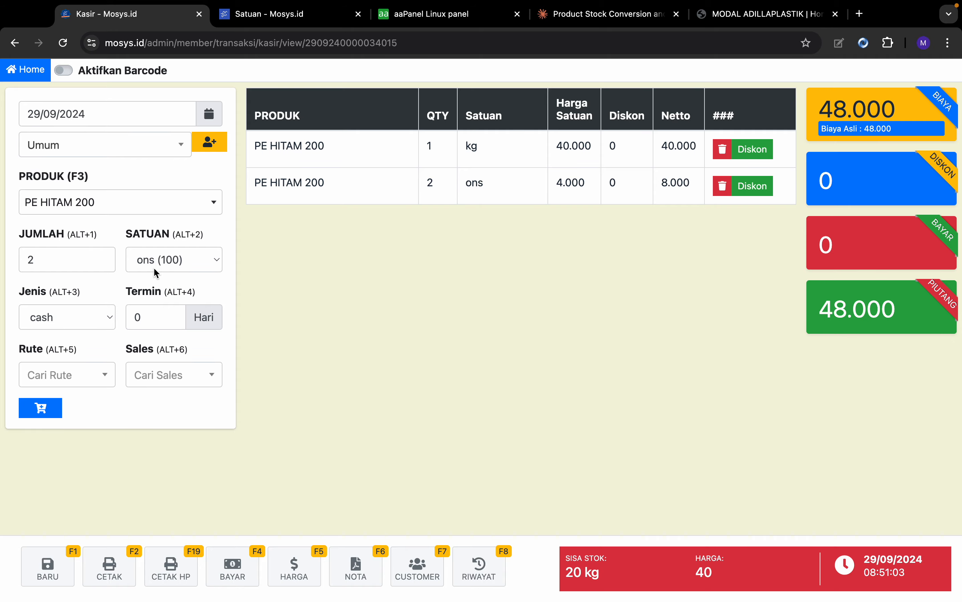
# Start a new sales note and select PE HITAM 200 as its product
pyautogui.click(48, 567)
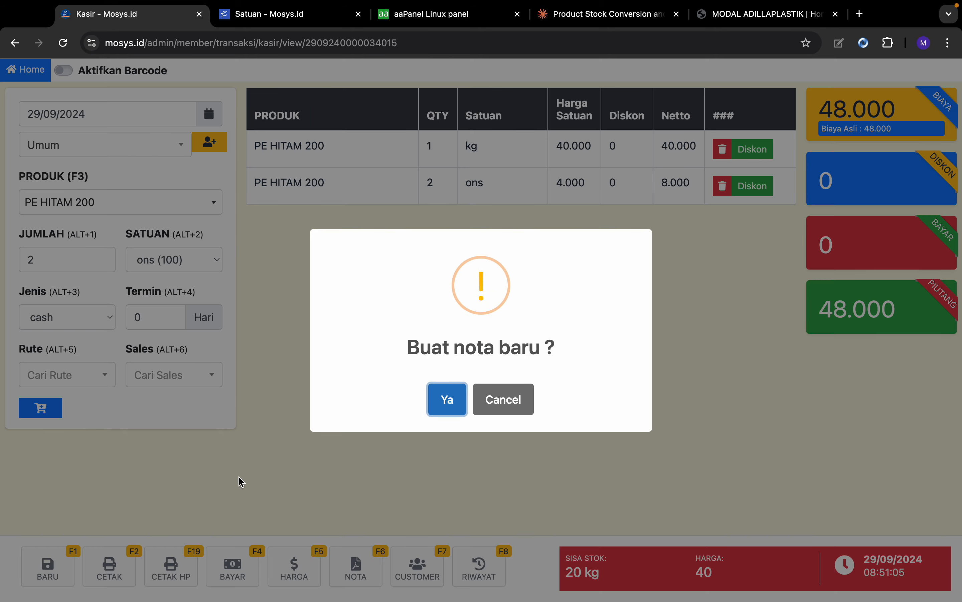
pyautogui.click(447, 399)
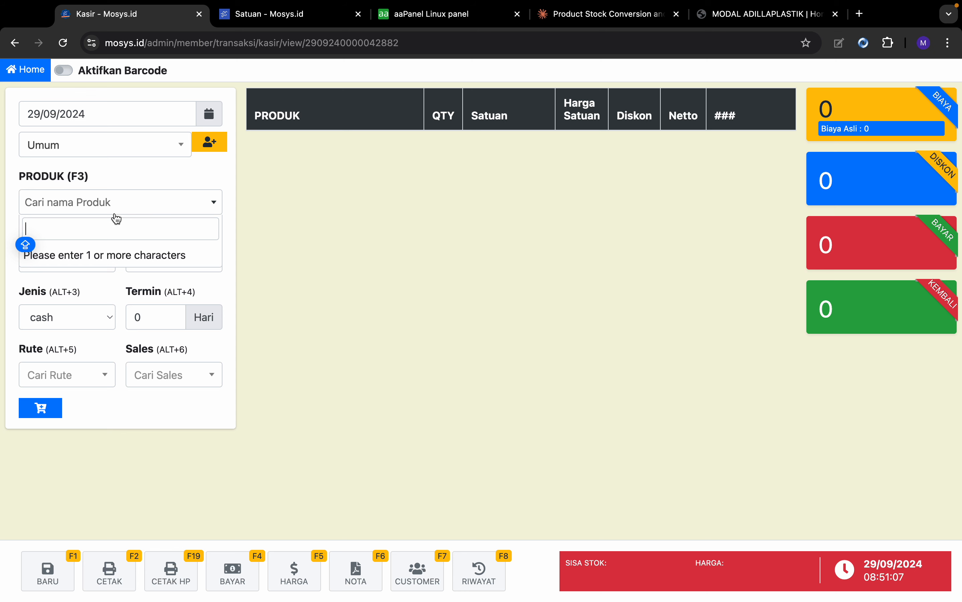
pyautogui.write('PE')
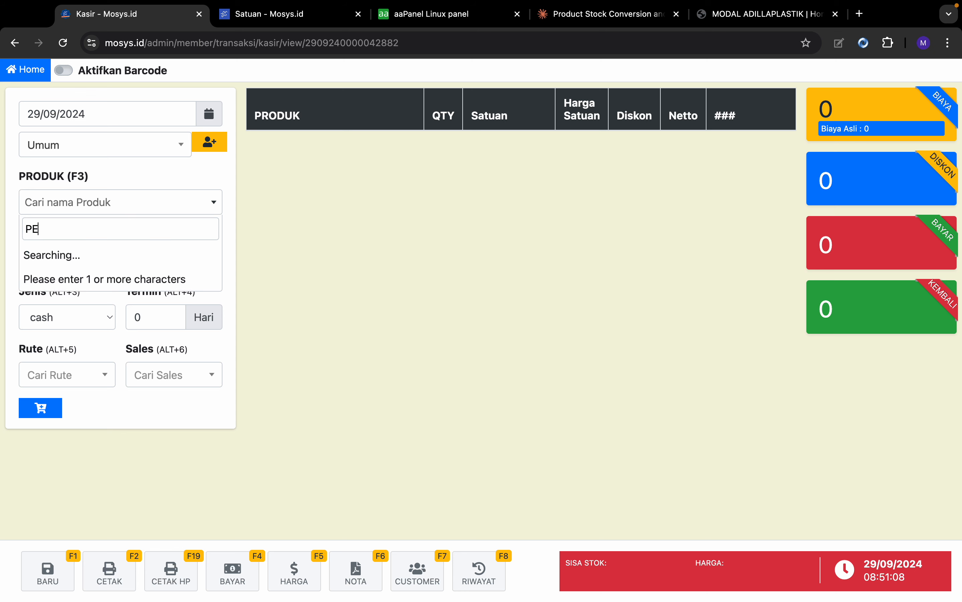
pyautogui.click(94, 248)
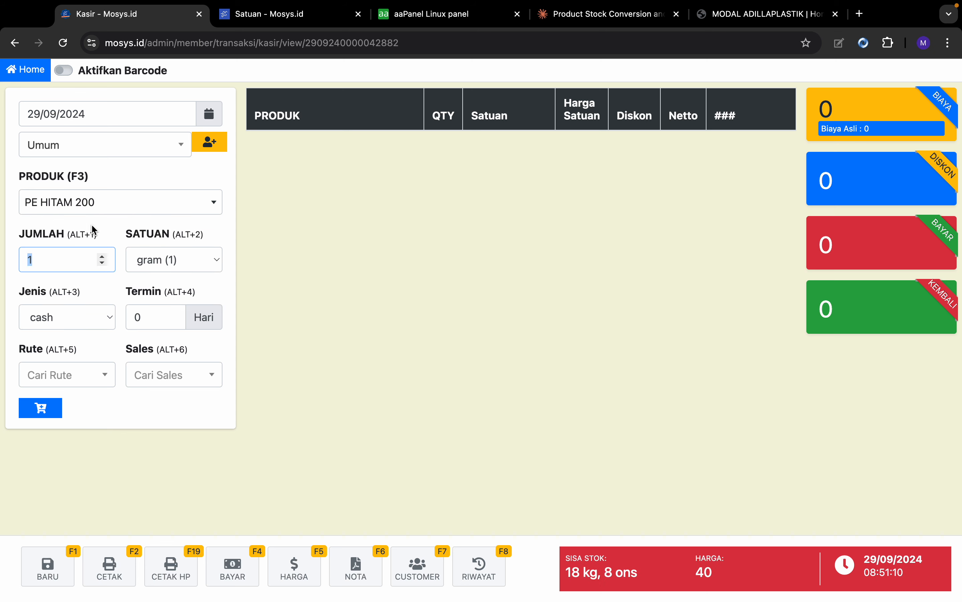
# Search the products again for H to check the remaining stock of PE HITAM 200
pyautogui.click(119, 205)
pyautogui.press('capslock')
pyautogui.write('H')
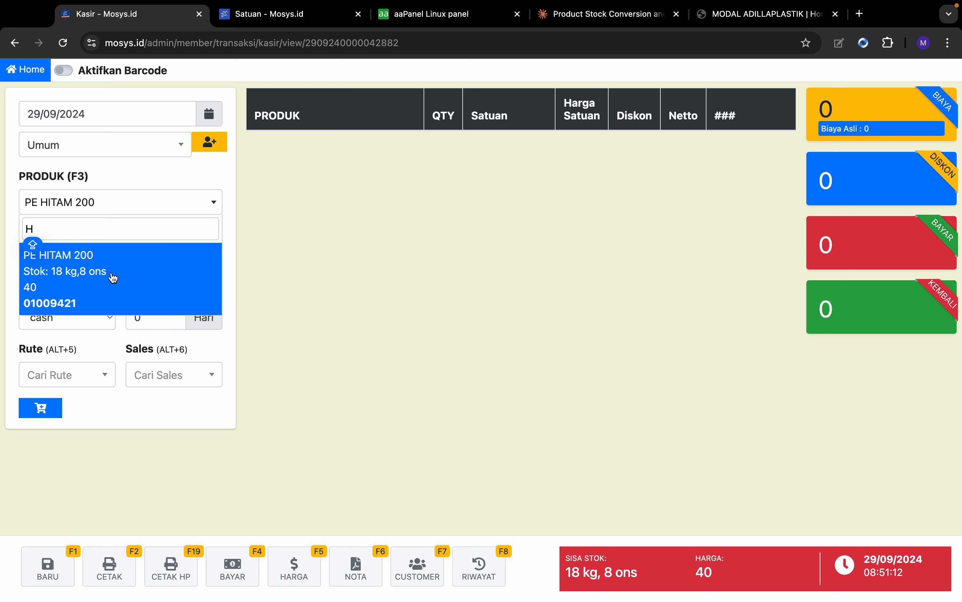